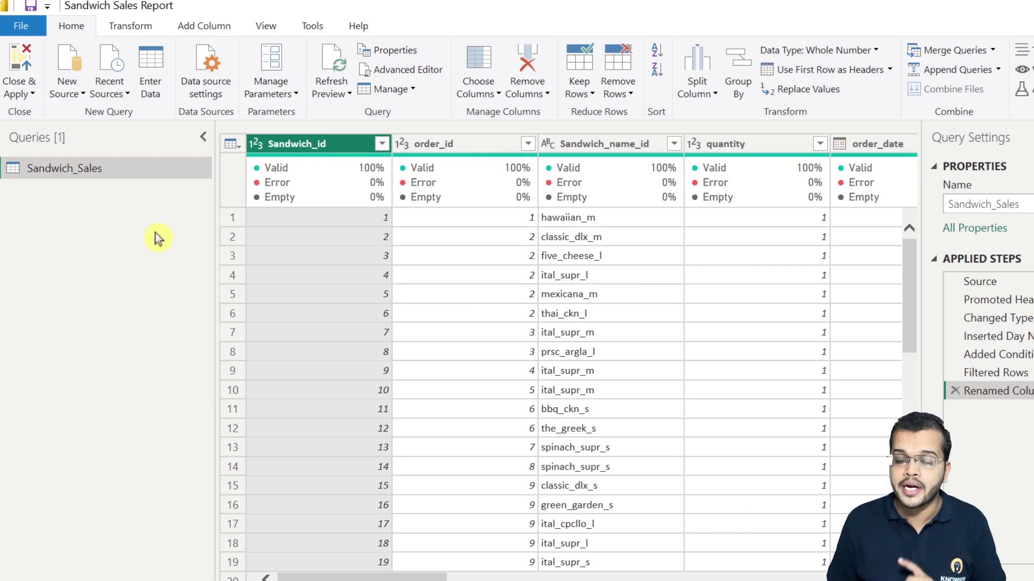
Step: Import the TrainingSample2 table from the Product_Data Excel workbook as a new query
{"action": "left_click", "coordinate": [73, 100]}
{"action": "left_click", "coordinate": [94, 139]}
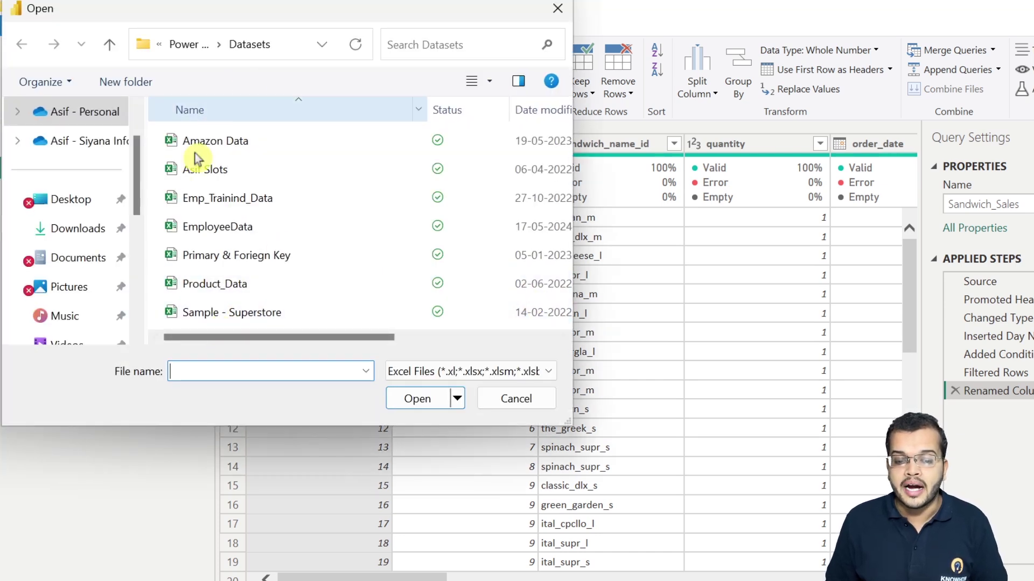
{"action": "left_click", "coordinate": [258, 286]}
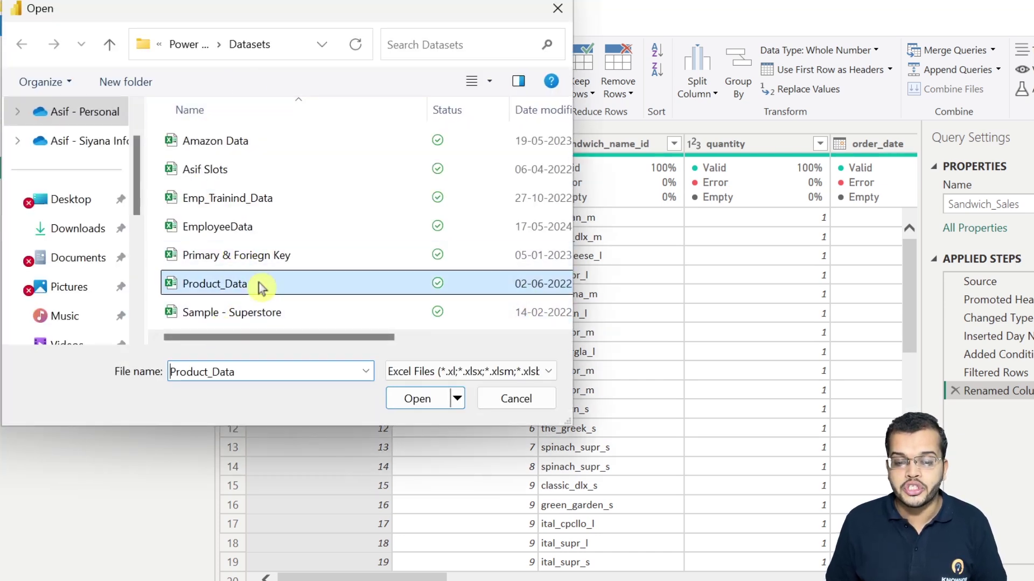
{"action": "left_click", "coordinate": [425, 401]}
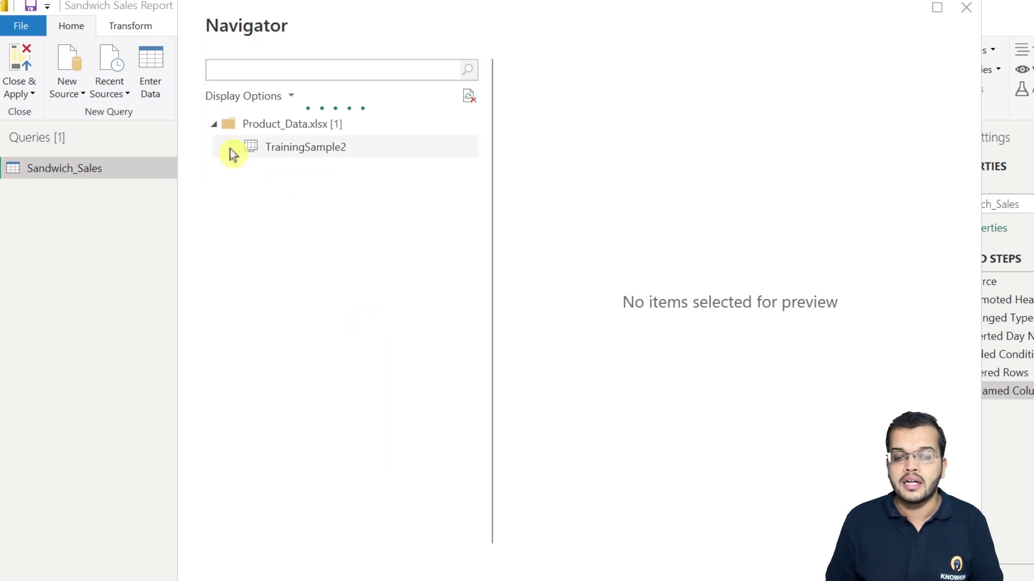
{"action": "left_click", "coordinate": [233, 147]}
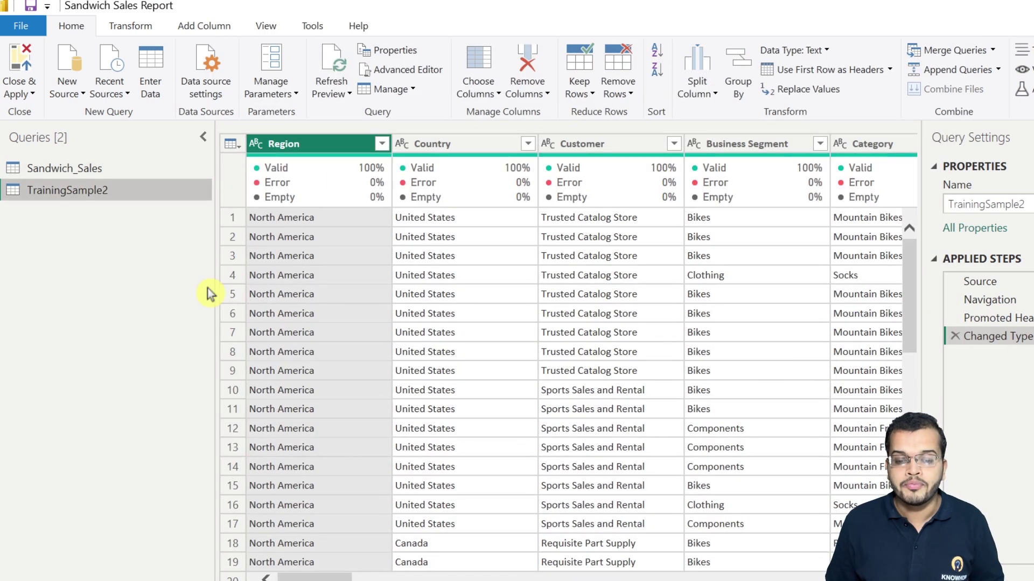
Step: Rename the TrainingSample2 query to 'Data'
{"action": "left_click", "coordinate": [90, 168]}
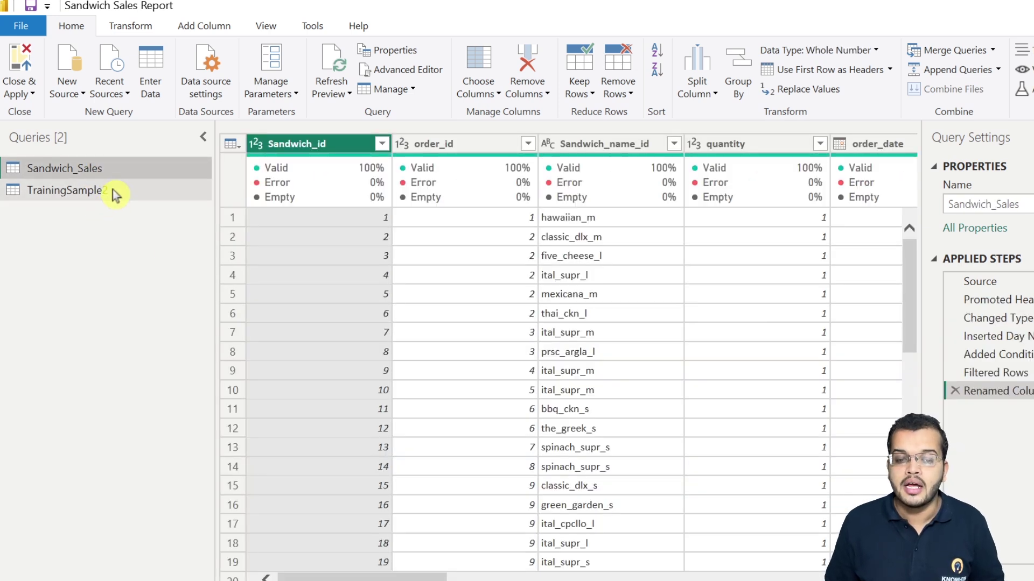
{"action": "left_click", "coordinate": [112, 189]}
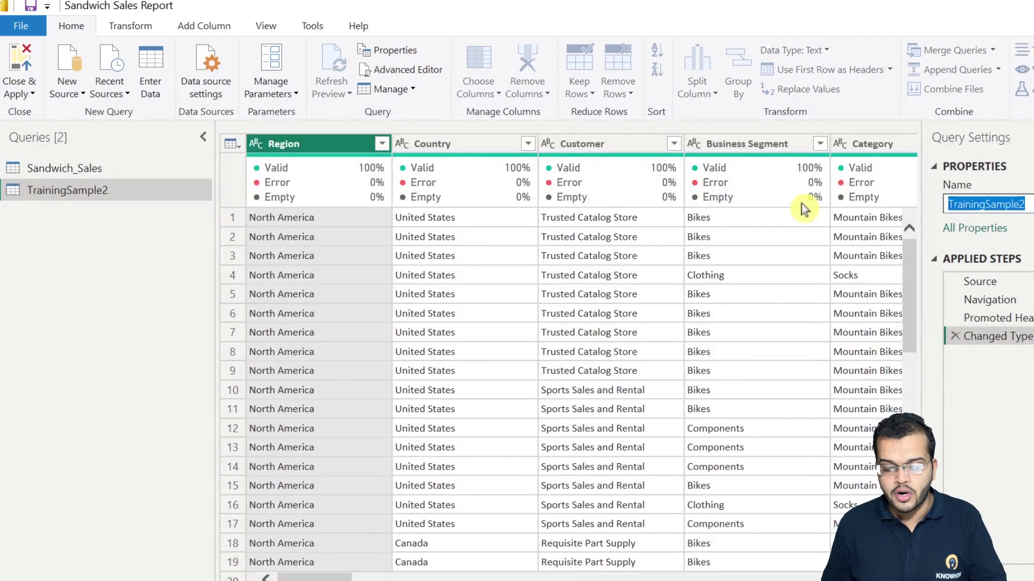
{"action": "type", "text": "Data"}
{"action": "key", "text": "Return"}
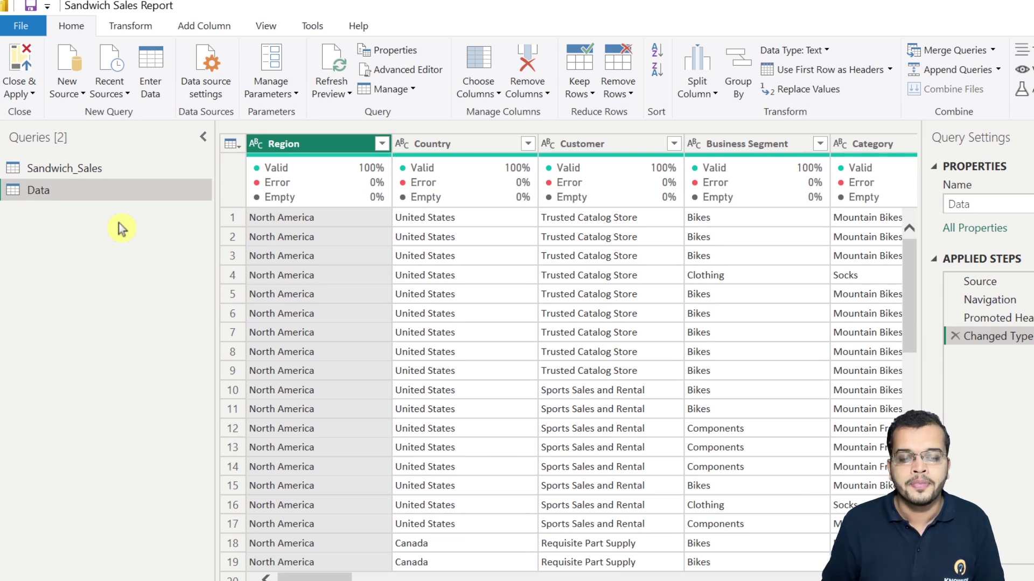
{"action": "left_click", "coordinate": [124, 166]}
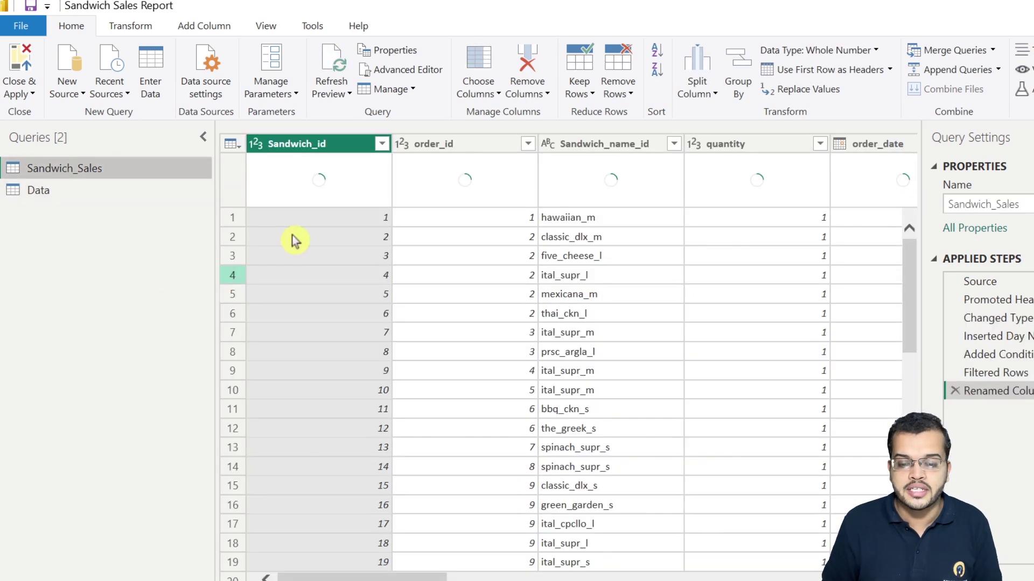
{"action": "left_click_drag", "start_coordinate": [433, 577], "coordinate": [854, 580]}
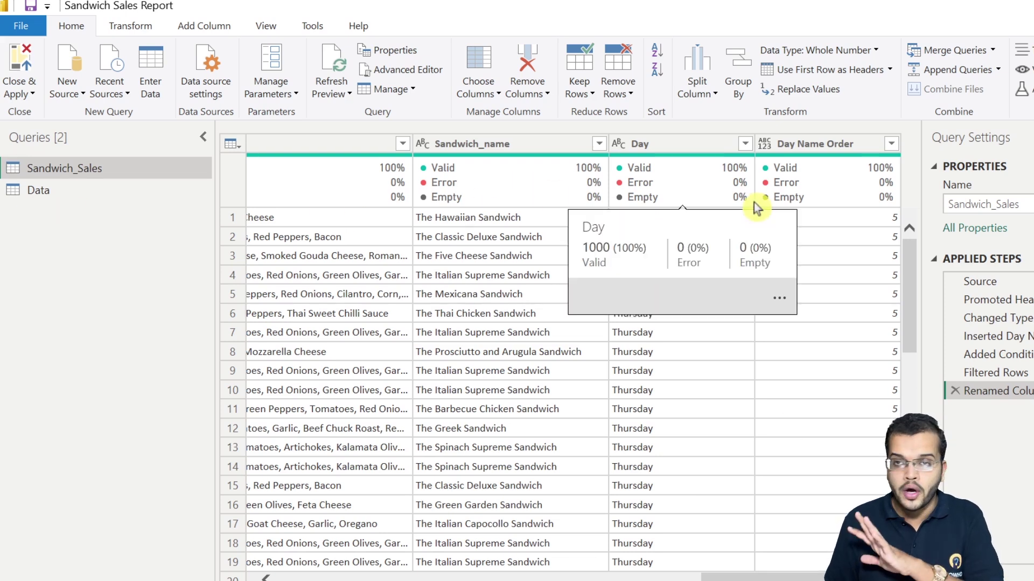
{"action": "mouse_move", "coordinate": [758, 205]}
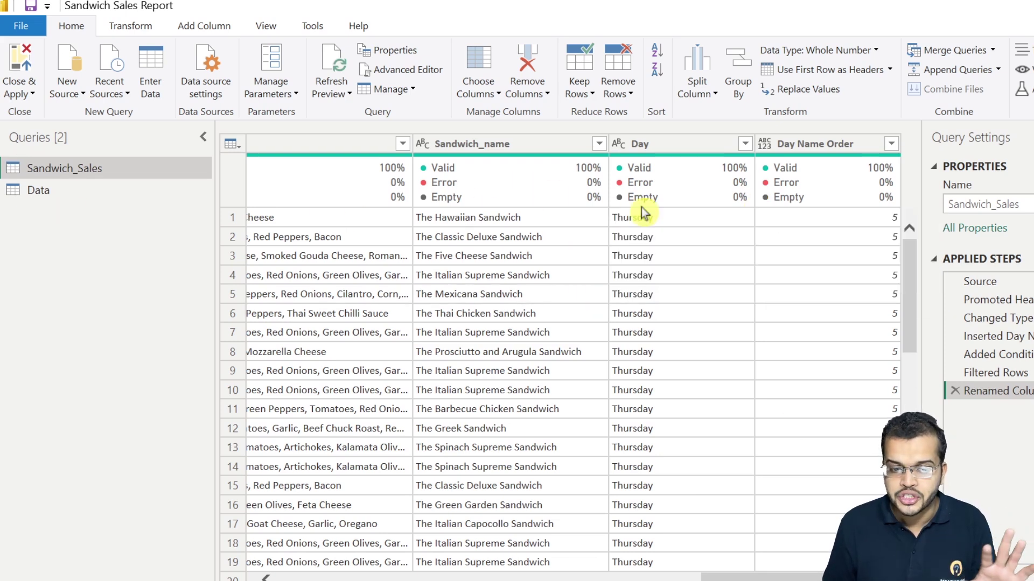
{"action": "left_click", "coordinate": [98, 196]}
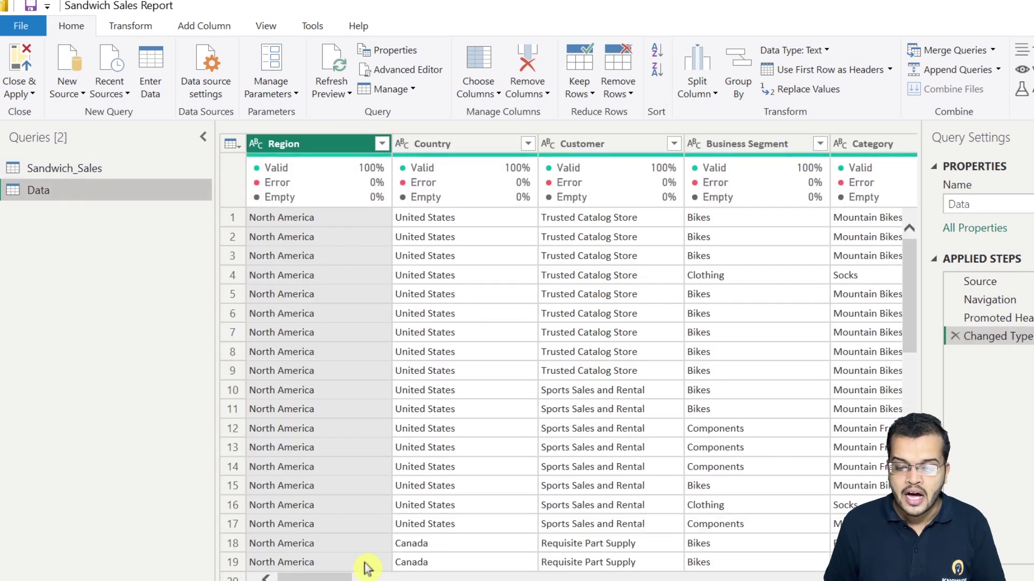
Step: Select the empty columns Column12 through Column19 in the Data query
{"action": "left_click_drag", "start_coordinate": [338, 577], "coordinate": [517, 579]}
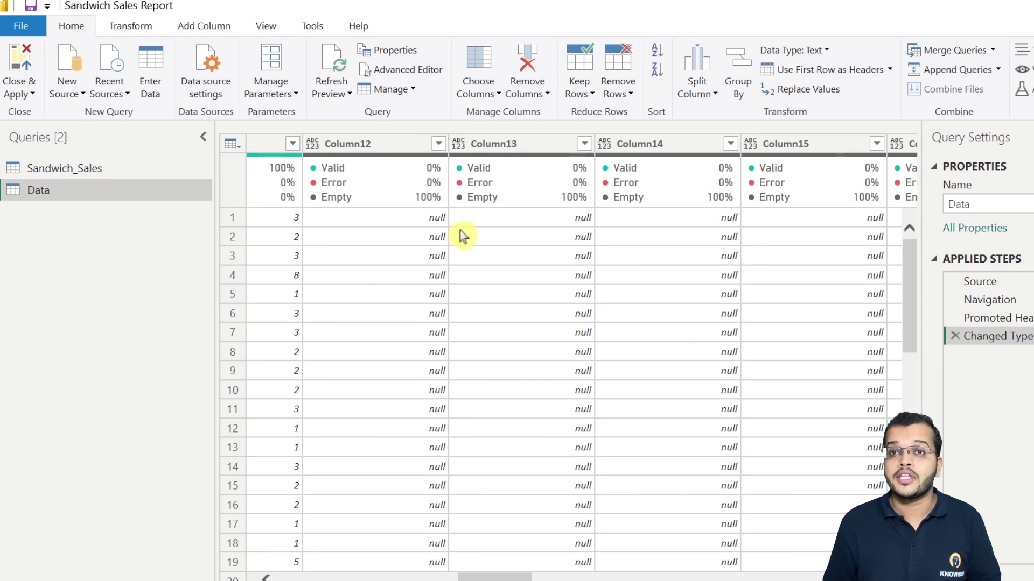
{"action": "left_click_drag", "start_coordinate": [526, 577], "coordinate": [415, 578]}
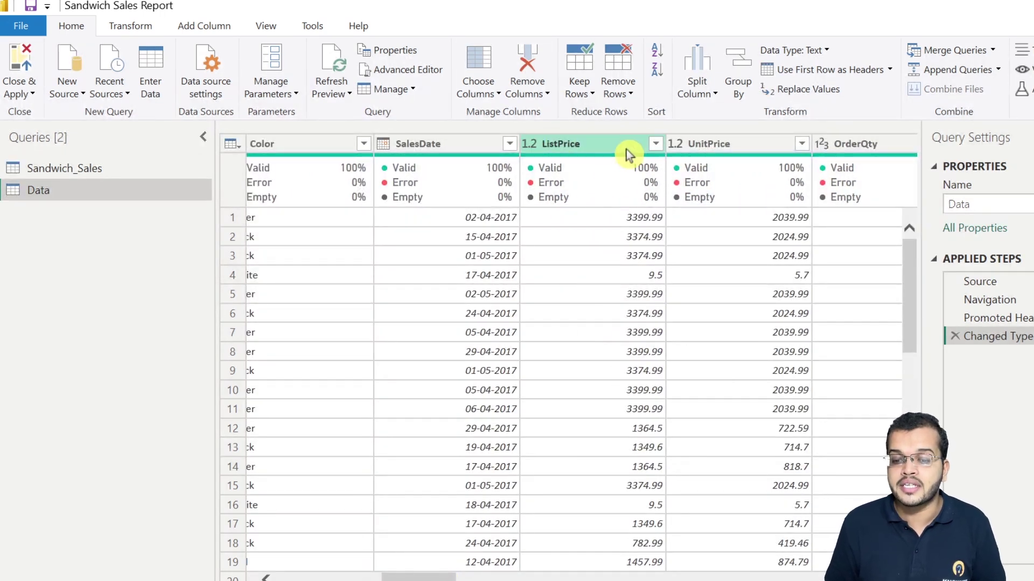
{"action": "scroll", "coordinate": [592, 226], "scroll_direction": "right", "scroll_amount": 5}
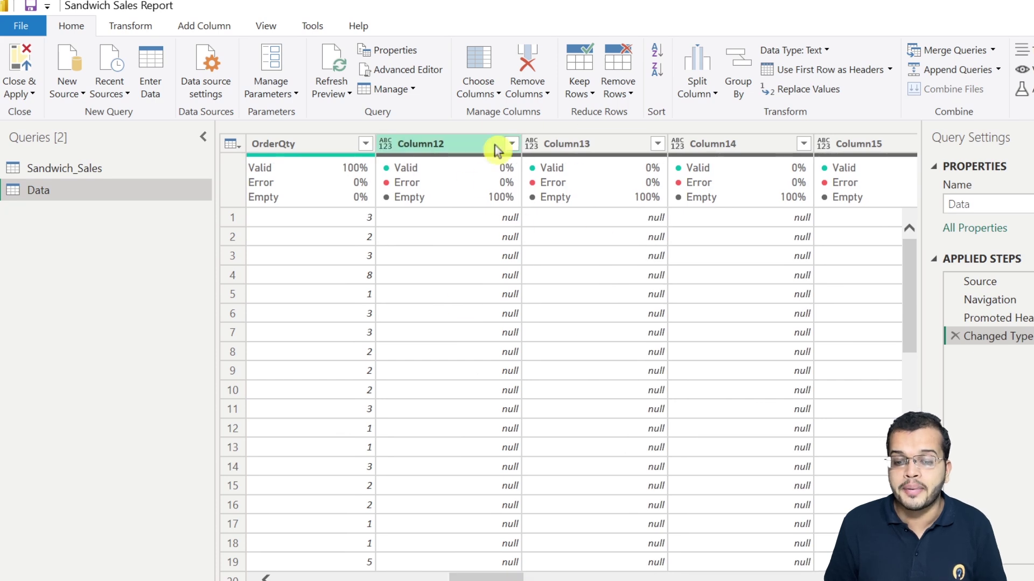
{"action": "mouse_move", "coordinate": [483, 199]}
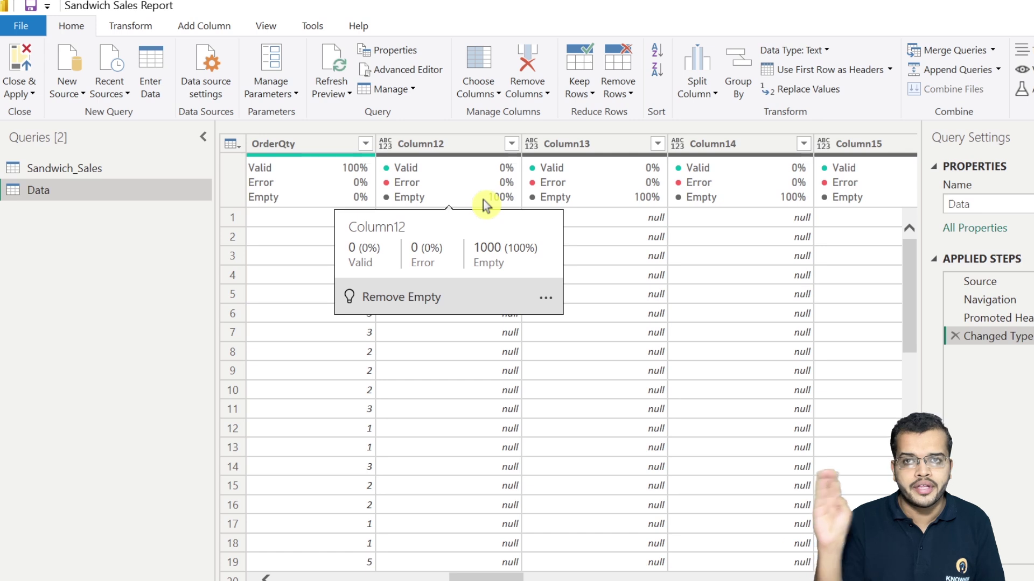
{"action": "left_click", "coordinate": [450, 145]}
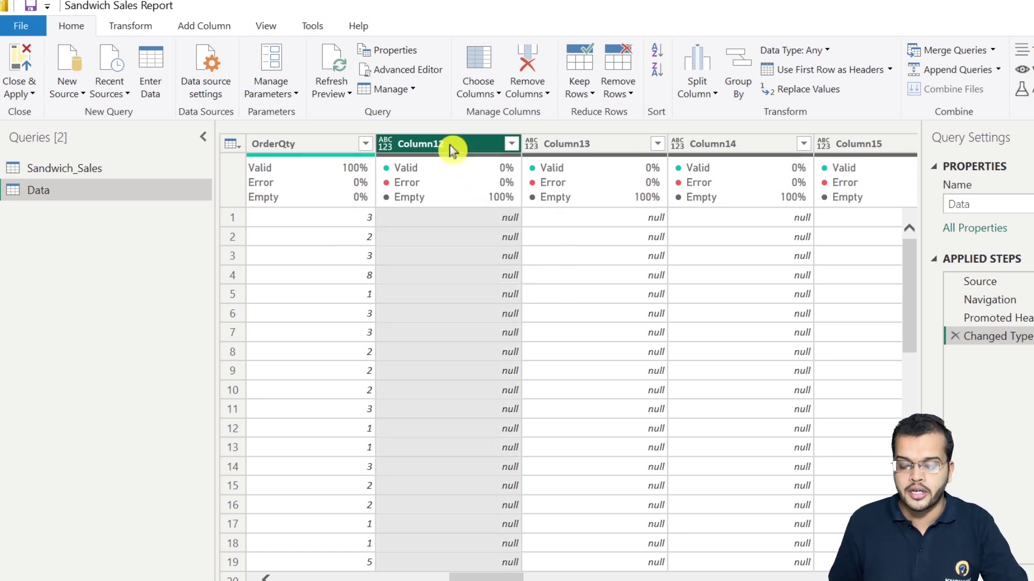
{"action": "left_click", "coordinate": [610, 153], "text": "ctrl"}
{"action": "left_click", "coordinate": [761, 145], "text": "ctrl"}
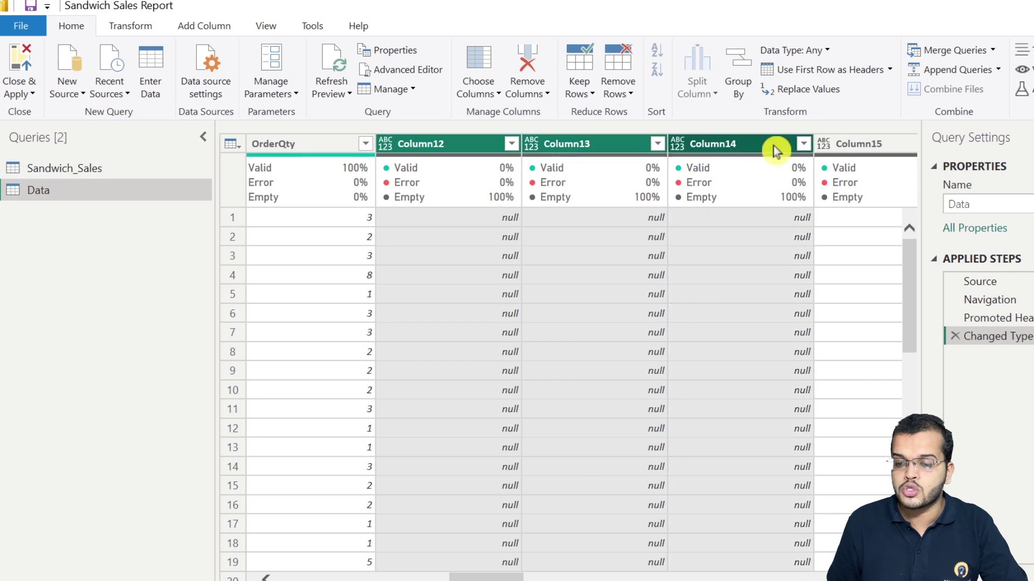
{"action": "left_click", "coordinate": [879, 143], "text": "ctrl"}
{"action": "left_click_drag", "start_coordinate": [485, 577], "coordinate": [574, 579]}
{"action": "left_click", "coordinate": [478, 144], "text": "ctrl"}
{"action": "left_click", "coordinate": [599, 143], "text": "ctrl"}
{"action": "left_click", "coordinate": [743, 144], "text": "ctrl"}
{"action": "left_click", "coordinate": [881, 143], "text": "ctrl"}
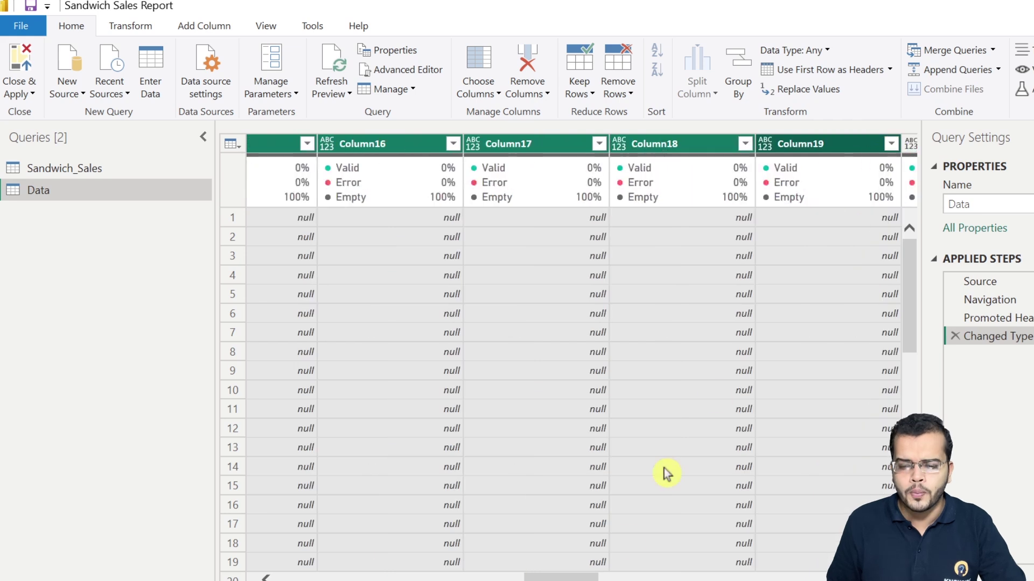
Step: Add empty Column22–26 and Column28–32 to the selection and drag them to reorder
{"action": "left_click_drag", "start_coordinate": [554, 578], "coordinate": [665, 574]}
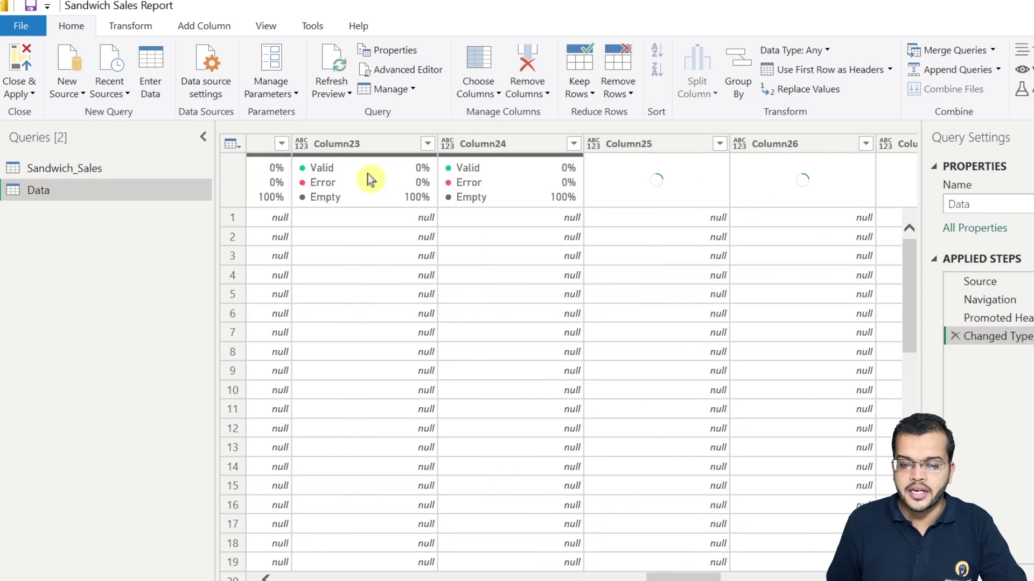
{"action": "left_click", "coordinate": [377, 144], "text": "ctrl"}
{"action": "left_click", "coordinate": [267, 145], "text": "ctrl"}
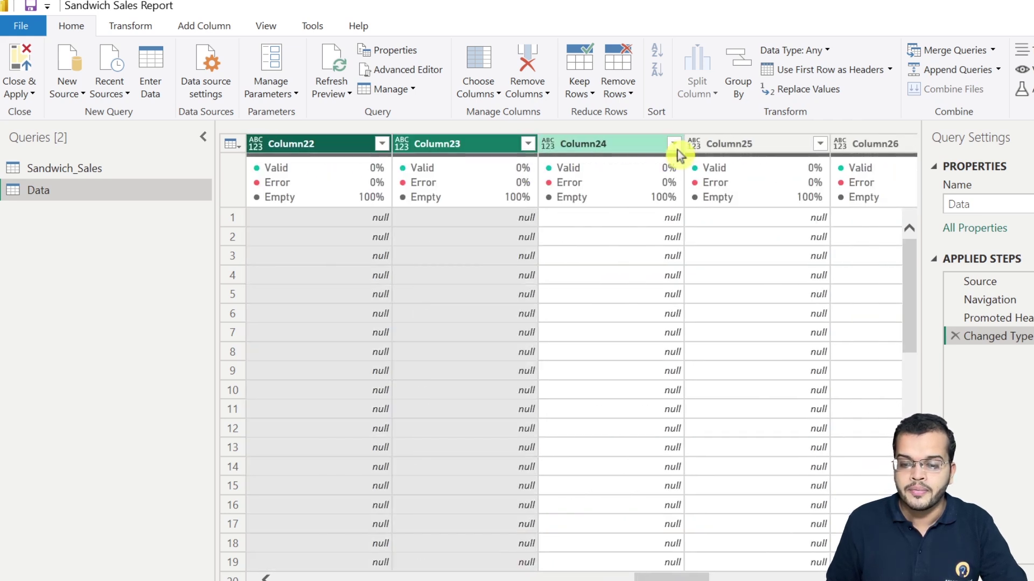
{"action": "left_click", "coordinate": [637, 144], "text": "ctrl"}
{"action": "left_click", "coordinate": [770, 146], "text": "ctrl"}
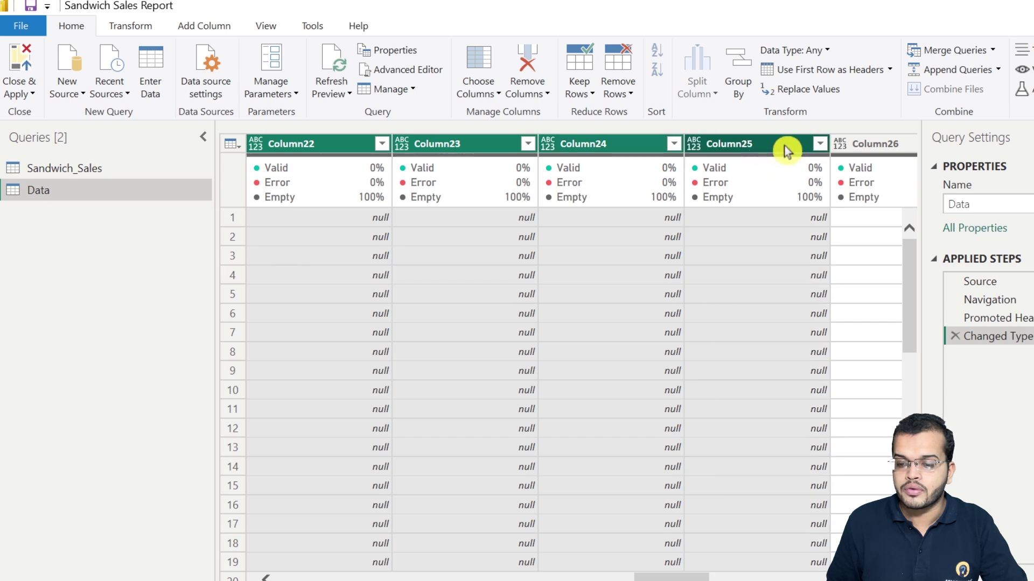
{"action": "left_click", "coordinate": [877, 145], "text": "ctrl"}
{"action": "left_click_drag", "start_coordinate": [704, 577], "coordinate": [801, 575]}
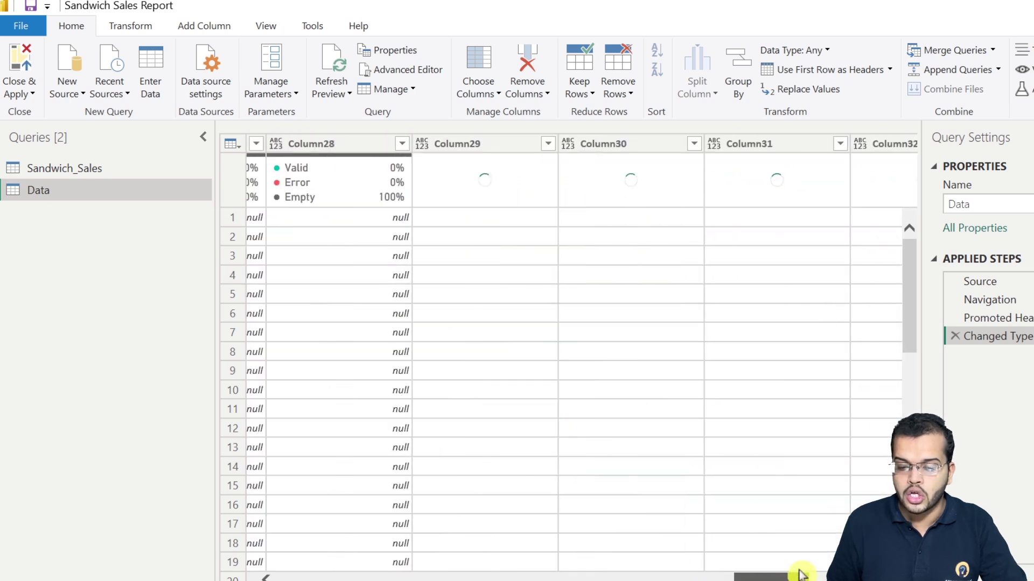
{"action": "left_click", "coordinate": [260, 145], "text": "ctrl"}
{"action": "left_click", "coordinate": [457, 144], "text": "ctrl"}
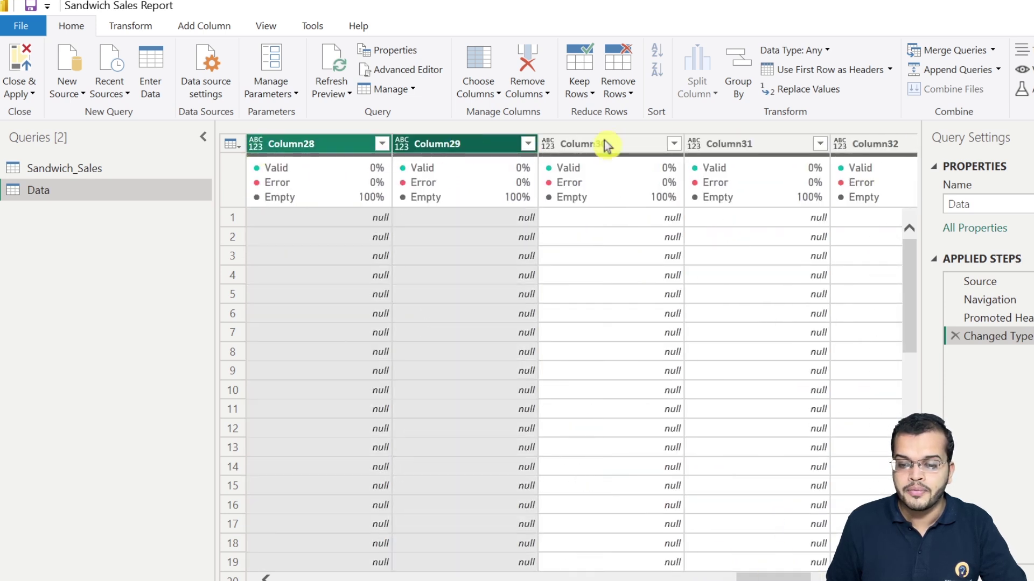
{"action": "left_click", "coordinate": [606, 143], "text": "ctrl"}
{"action": "left_click", "coordinate": [744, 144], "text": "ctrl"}
{"action": "left_click", "coordinate": [862, 144], "text": "ctrl"}
{"action": "left_click_drag", "start_coordinate": [862, 143], "coordinate": [557, 152]}
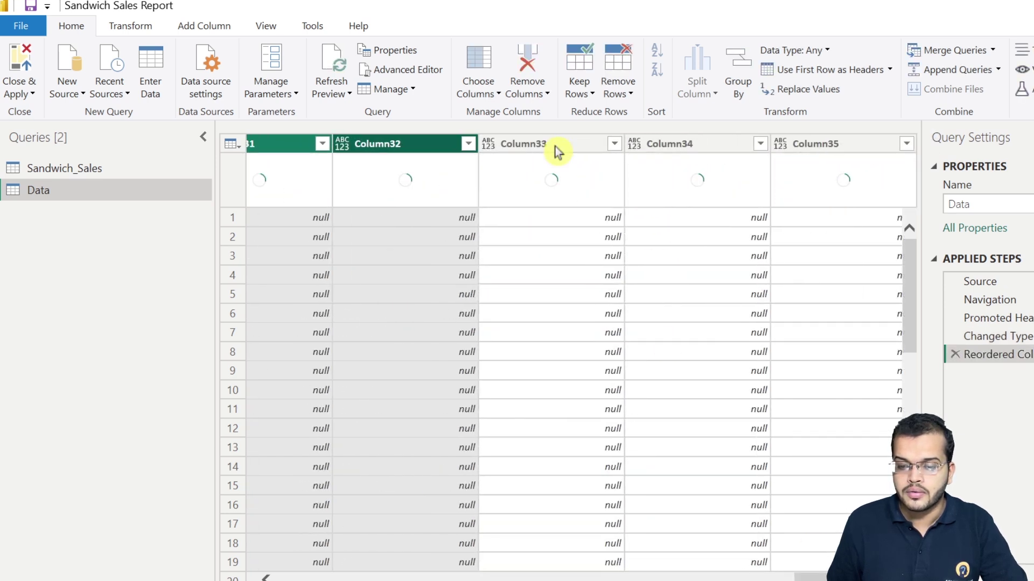
Step: Select empty Column32 through Column35 together and bring up their context menu
{"action": "left_click", "coordinate": [560, 146], "text": "ctrl"}
{"action": "left_click", "coordinate": [673, 146], "text": "ctrl"}
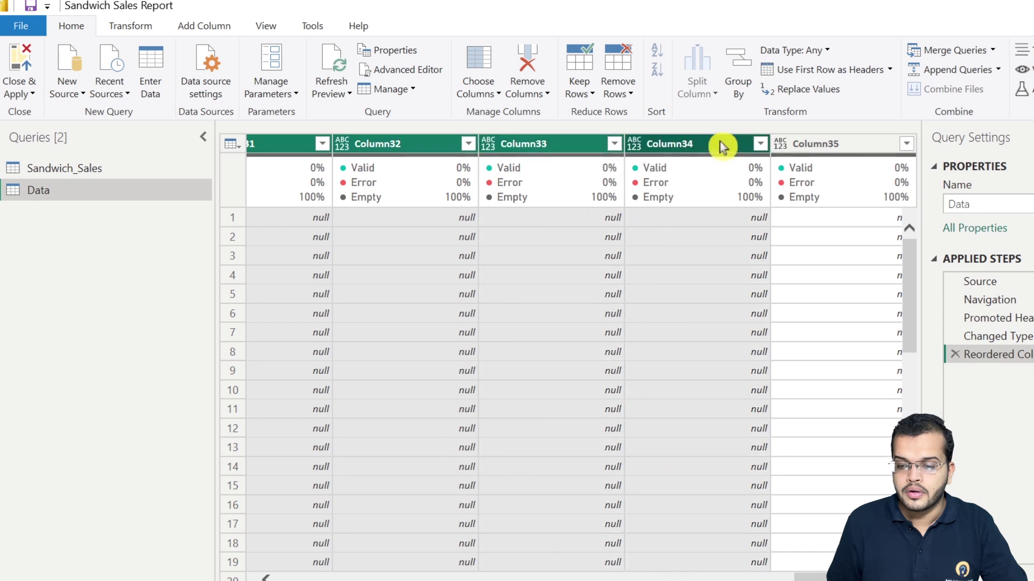
{"action": "left_click", "coordinate": [847, 152], "text": "ctrl"}
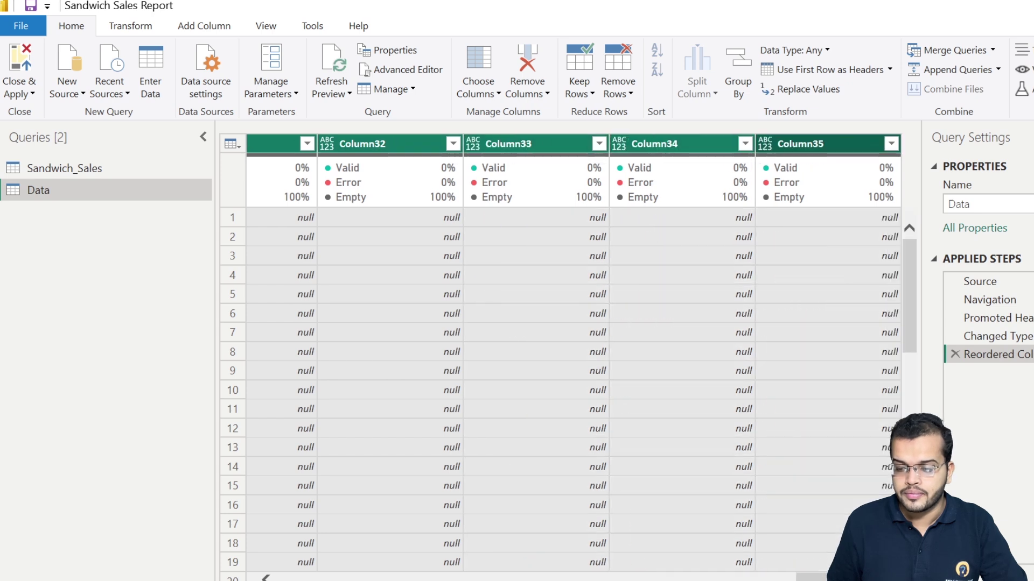
{"action": "right_click", "coordinate": [804, 153]}
Step: Delete Column32–35, then remove Column20, Column21 and Column27 with Remove Columns
{"action": "key", "text": "Delete"}
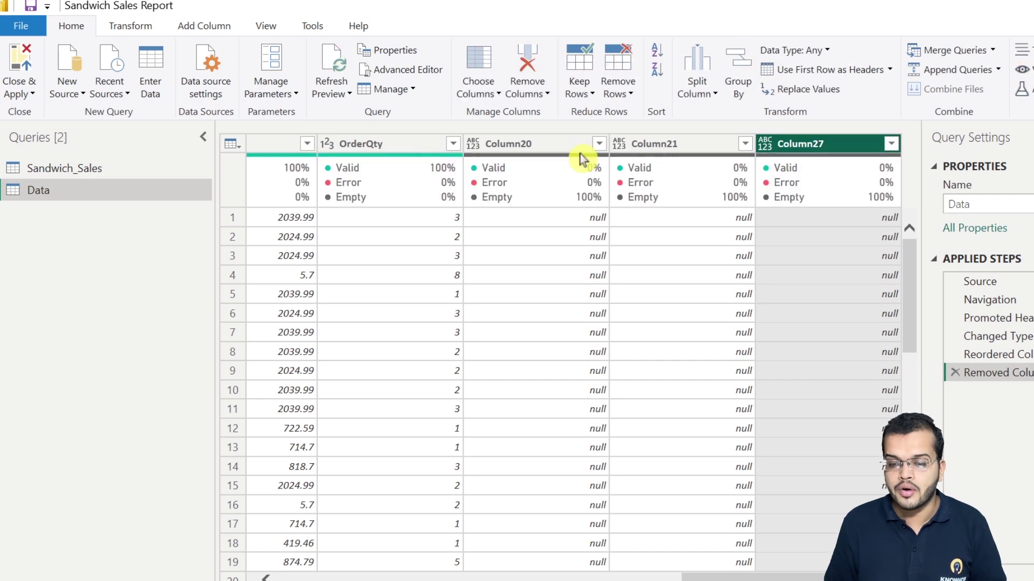
{"action": "left_click", "coordinate": [571, 144], "text": "ctrl"}
{"action": "left_click", "coordinate": [709, 143], "text": "ctrl"}
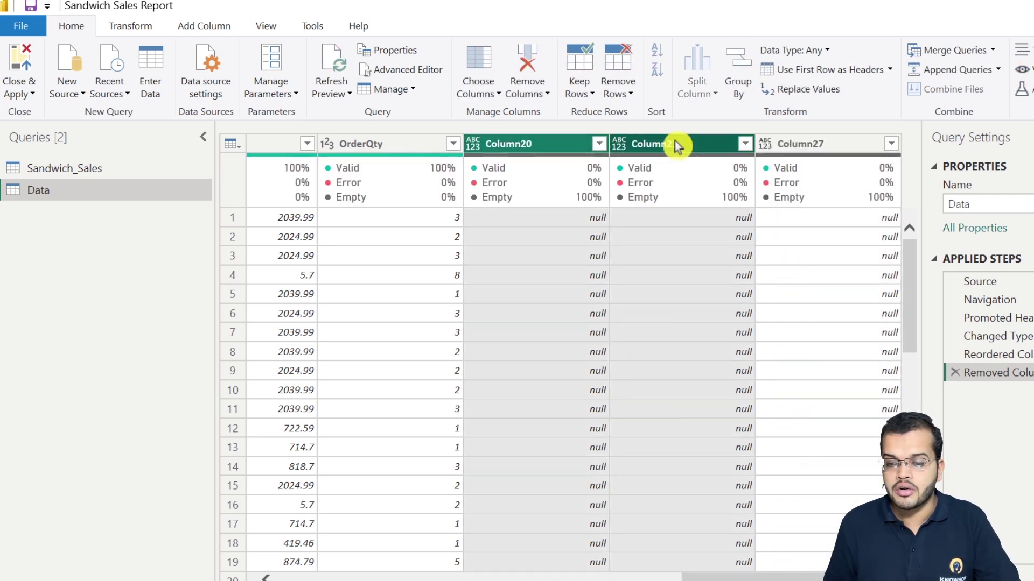
{"action": "right_click", "coordinate": [835, 142]}
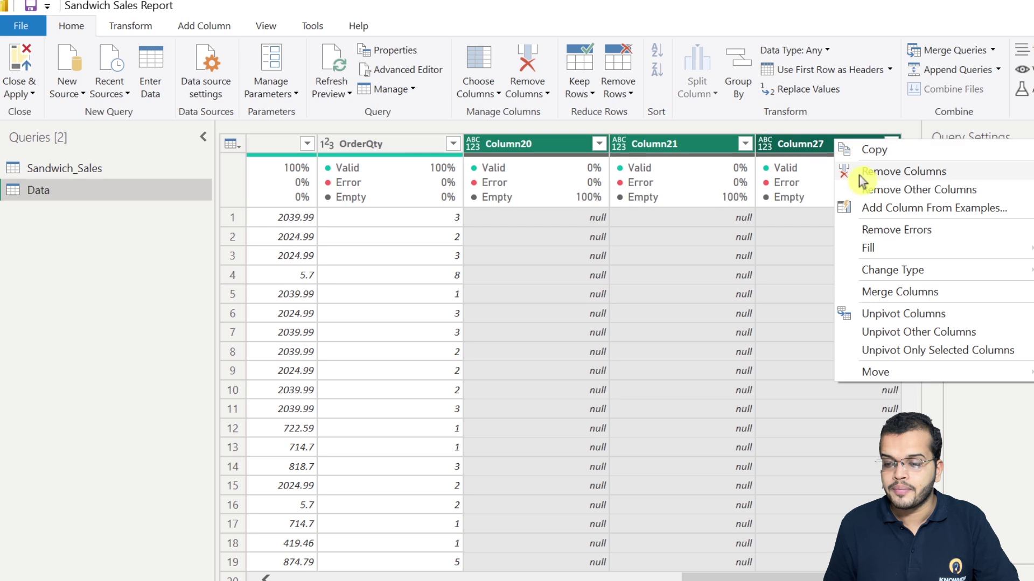
{"action": "left_click", "coordinate": [858, 172]}
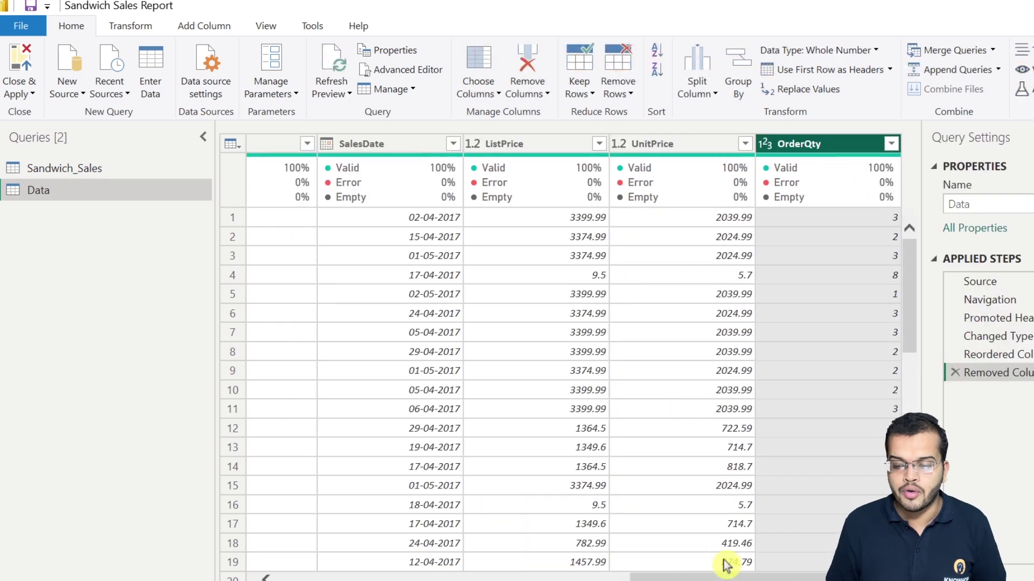
{"action": "left_click_drag", "start_coordinate": [727, 578], "coordinate": [342, 577]}
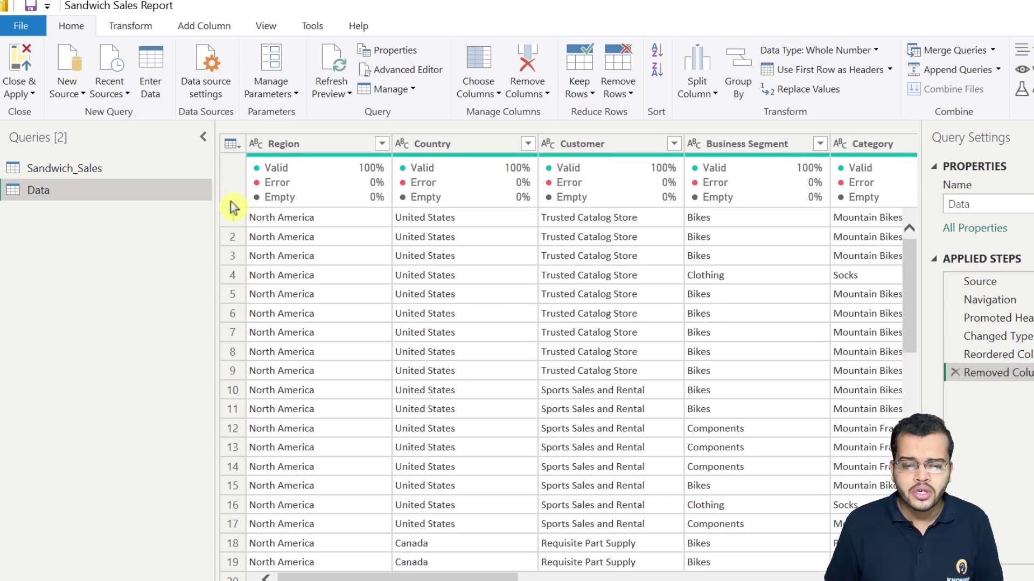
Step: Add an index column starting at 1 to Sandwich_Sales and rename it ID
{"action": "left_click", "coordinate": [141, 172]}
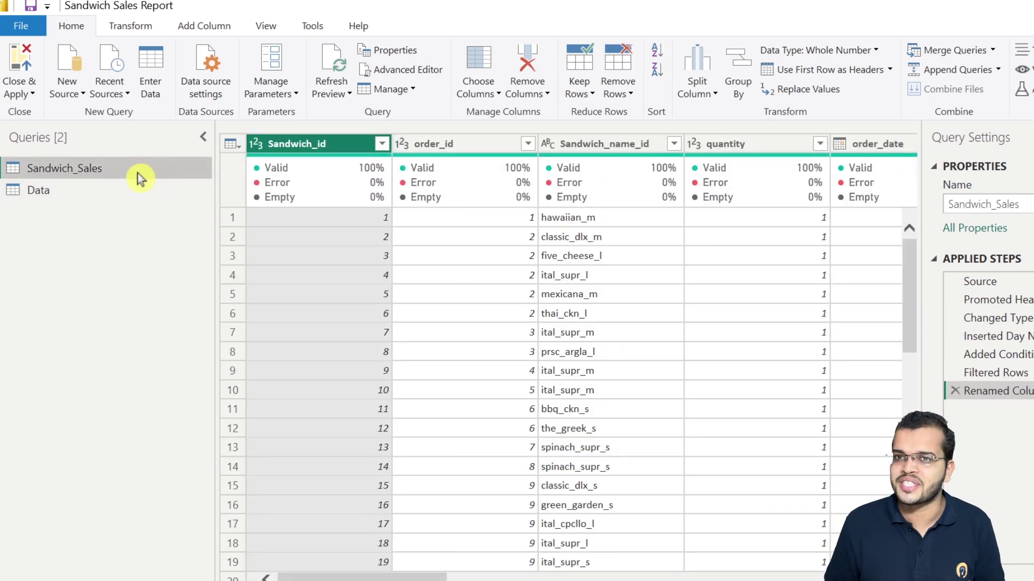
{"action": "left_click", "coordinate": [200, 27]}
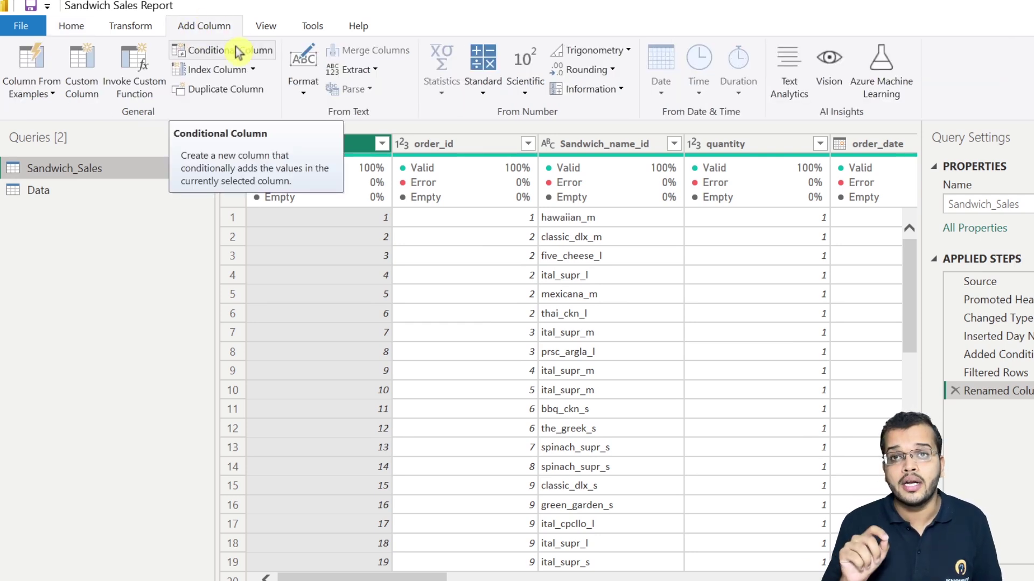
{"action": "left_click", "coordinate": [253, 71]}
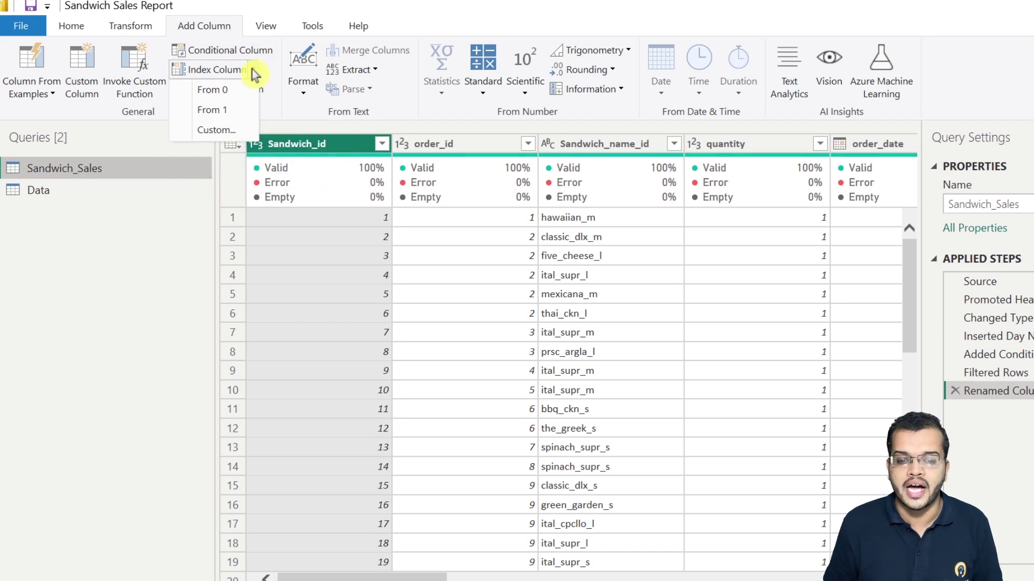
{"action": "left_click", "coordinate": [240, 110]}
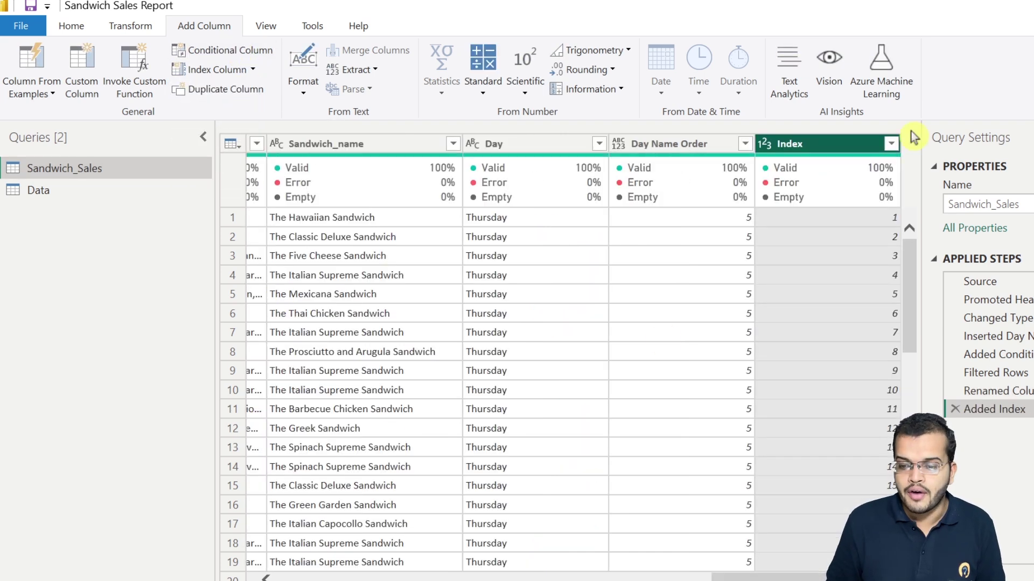
{"action": "double_click", "coordinate": [837, 145]}
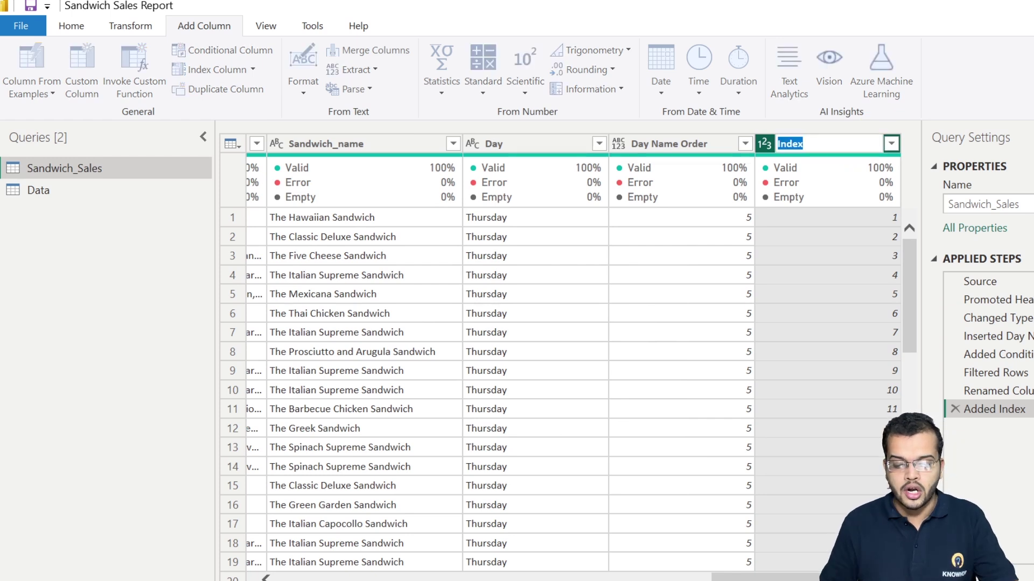
{"action": "type", "text": "ID"}
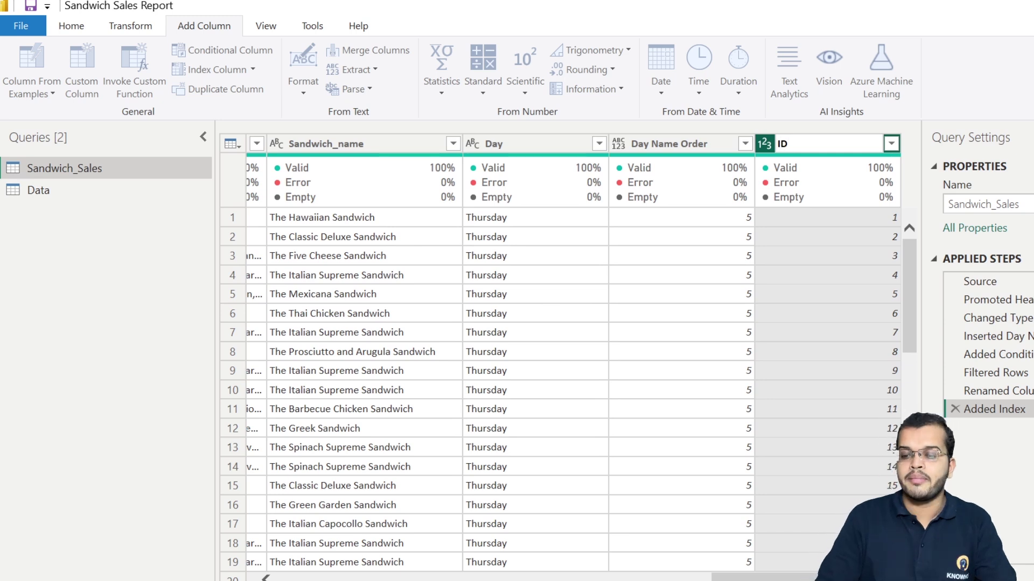
{"action": "key", "text": "Return"}
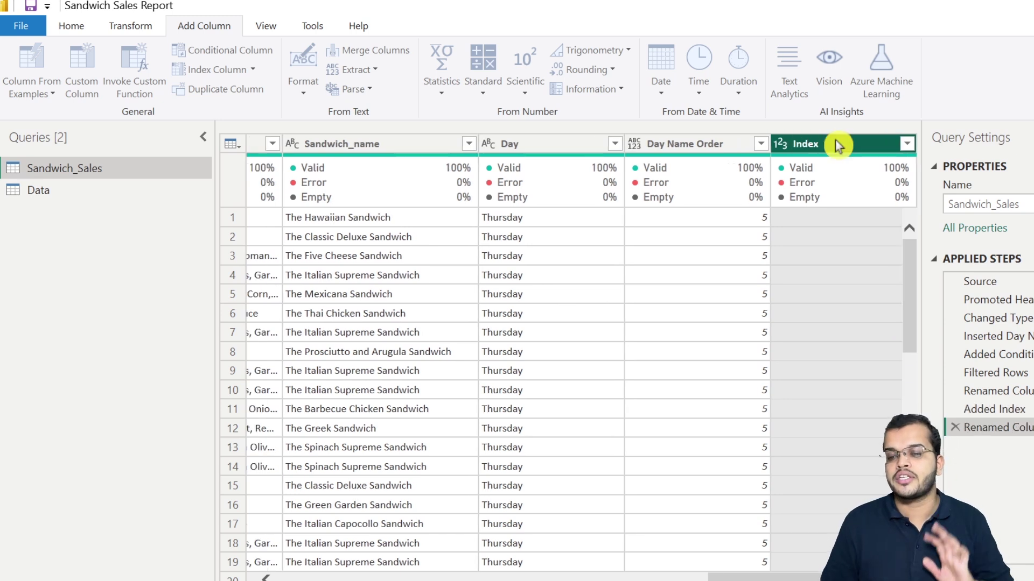
Step: Move the ID column to the beginning of Sandwich_Sales
{"action": "left_click", "coordinate": [154, 30]}
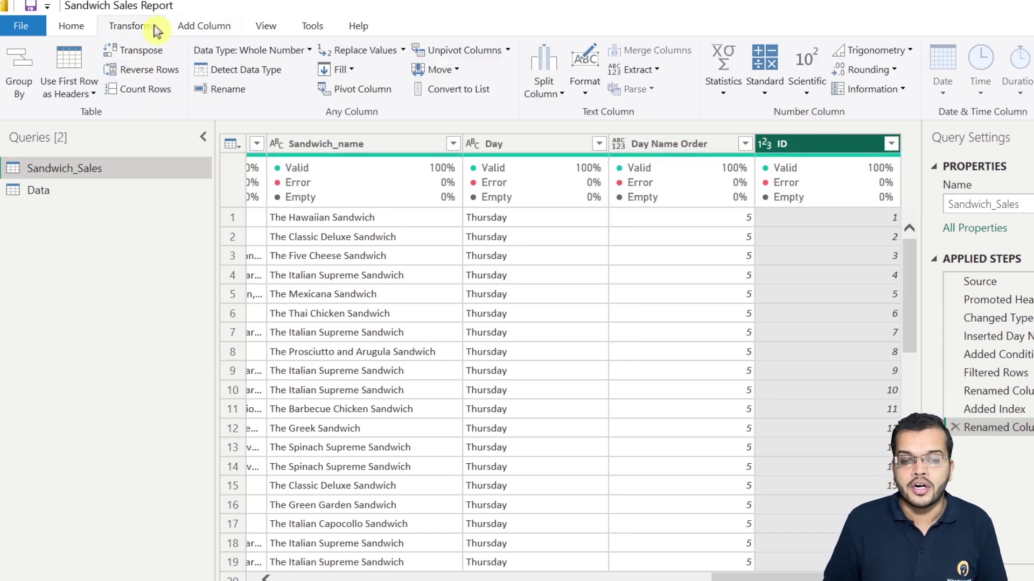
{"action": "left_click", "coordinate": [455, 70]}
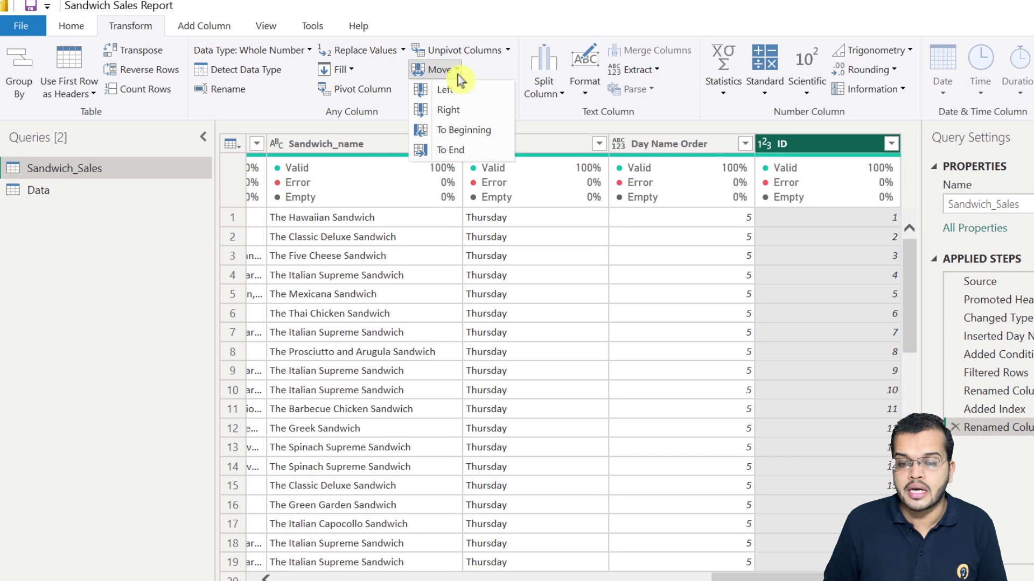
{"action": "left_click", "coordinate": [483, 133]}
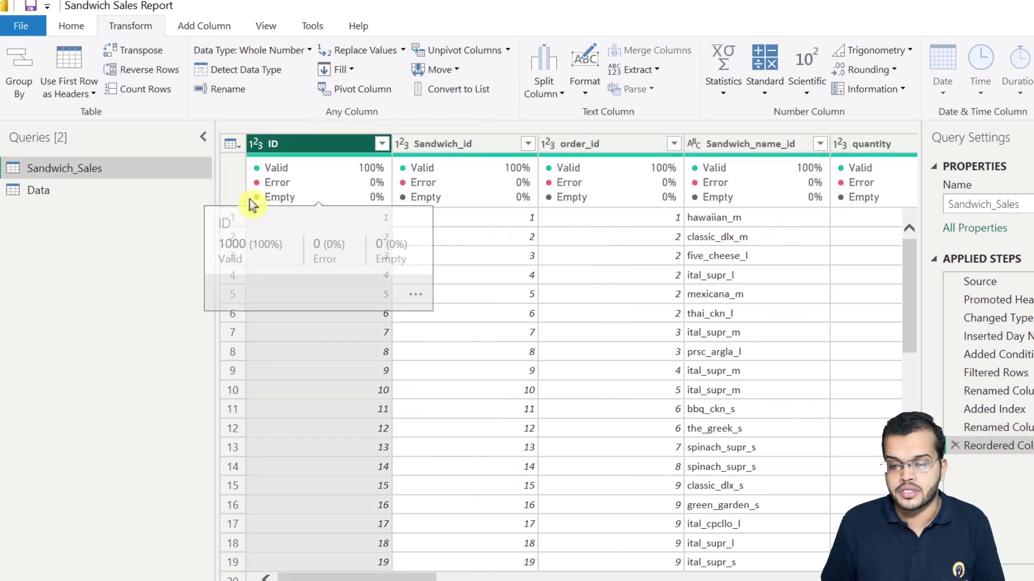
Step: Add an index column starting at 1 to the Data query and rename it ID
{"action": "left_click", "coordinate": [98, 199]}
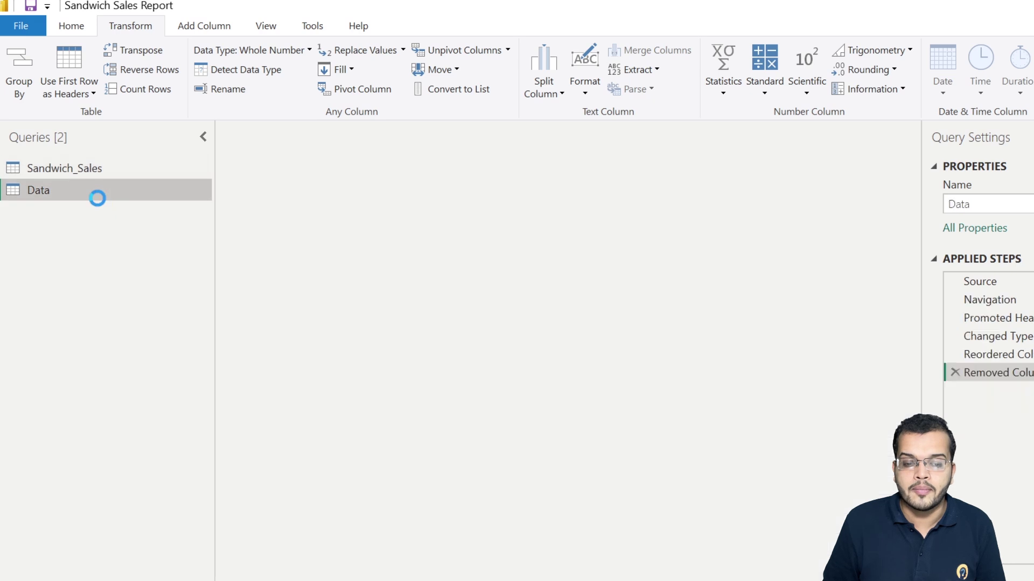
{"action": "left_click", "coordinate": [218, 28]}
{"action": "left_click", "coordinate": [254, 70]}
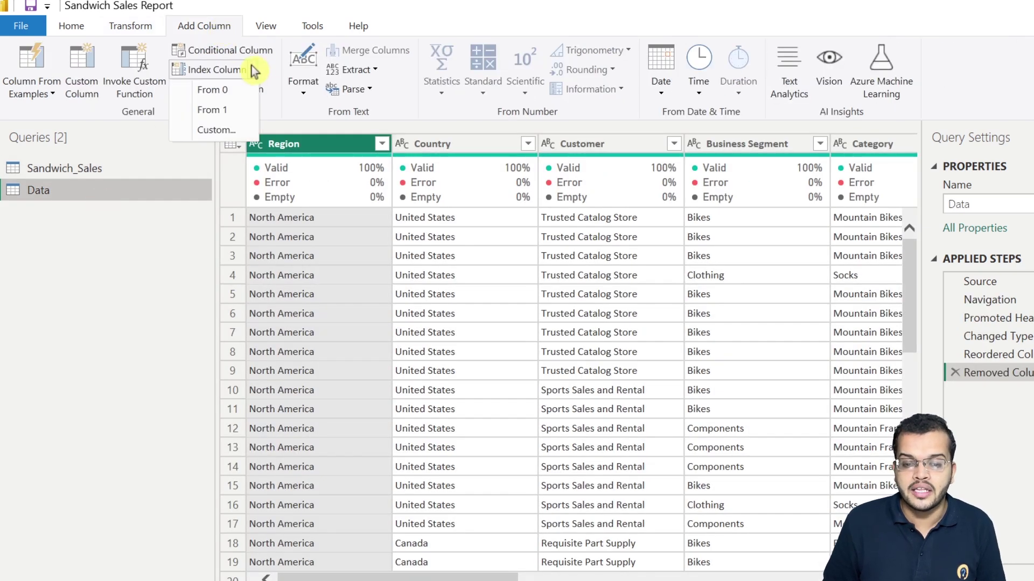
{"action": "left_click", "coordinate": [244, 111]}
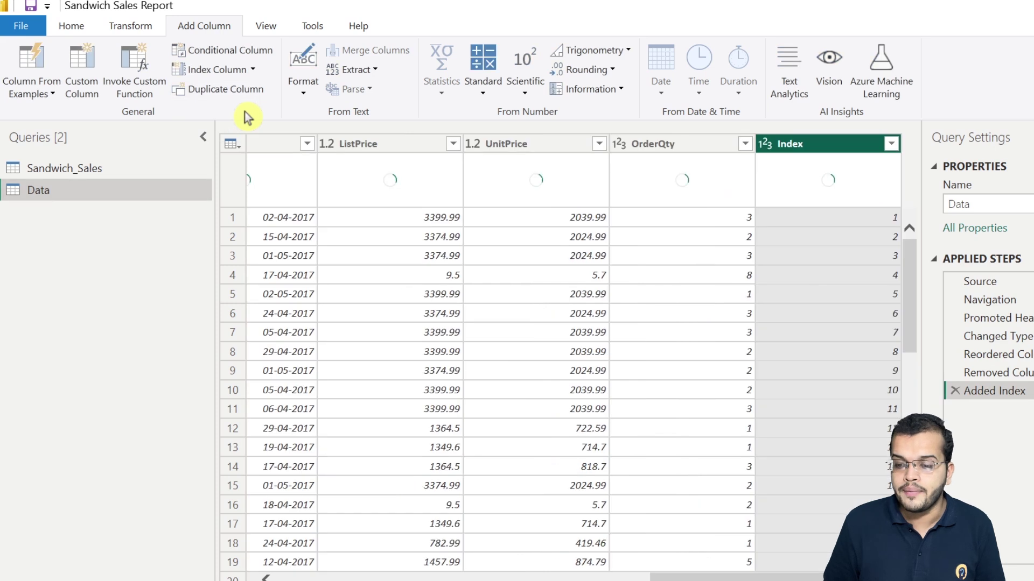
{"action": "double_click", "coordinate": [819, 145]}
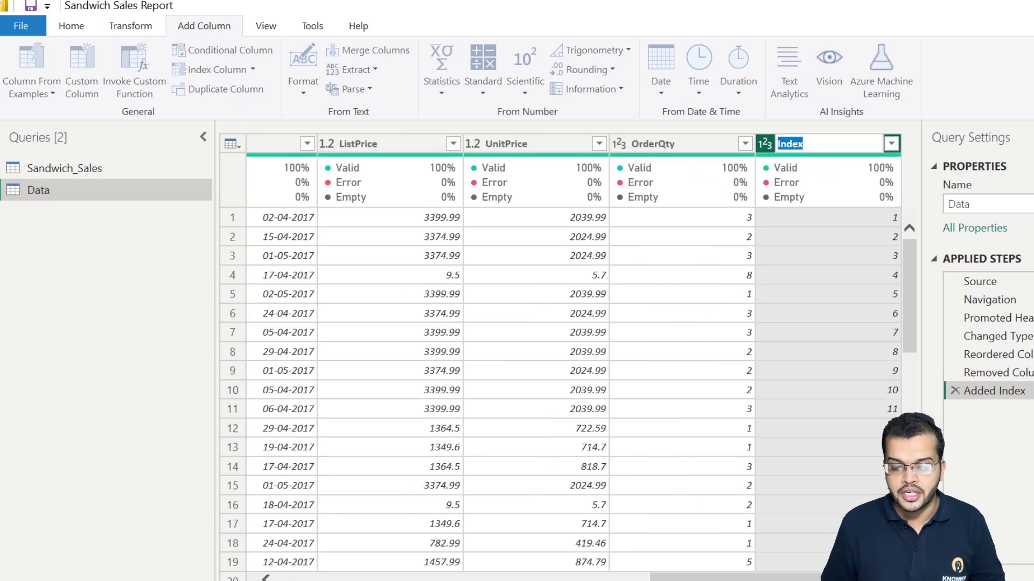
{"action": "type", "text": "ID"}
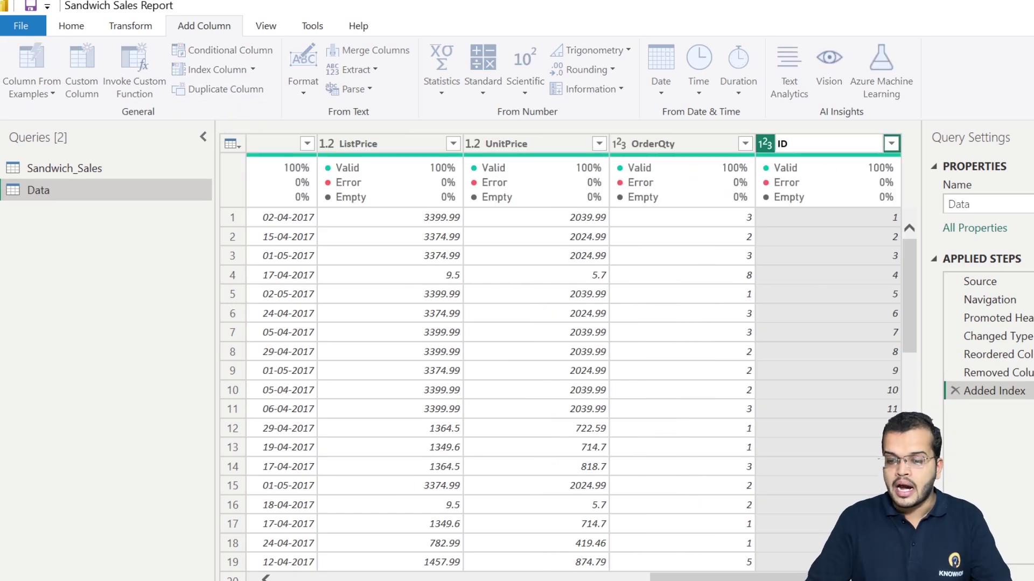
{"action": "key", "text": "Return"}
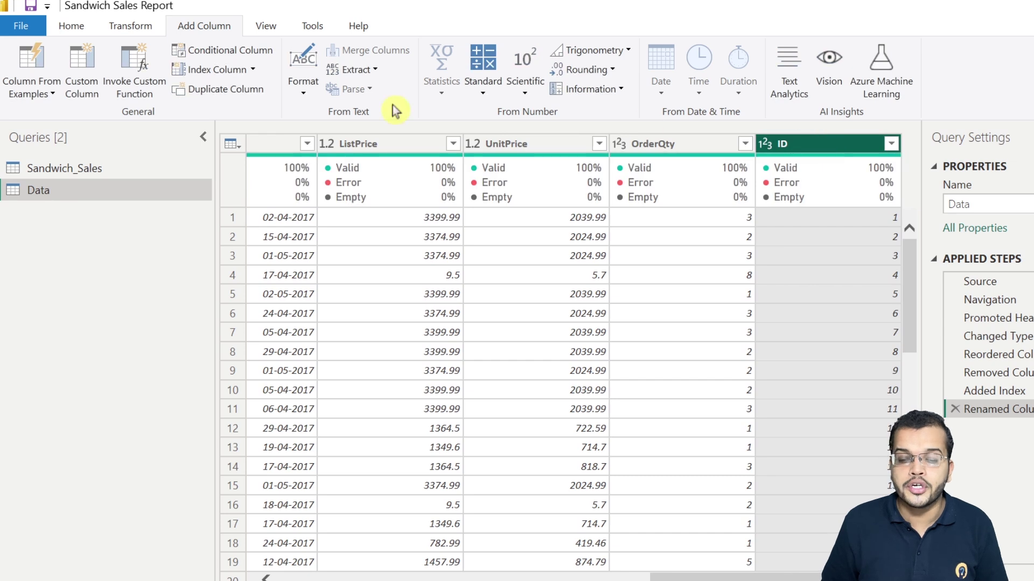
Step: Move the Data query's ID column to the beginning
{"action": "left_click", "coordinate": [132, 26]}
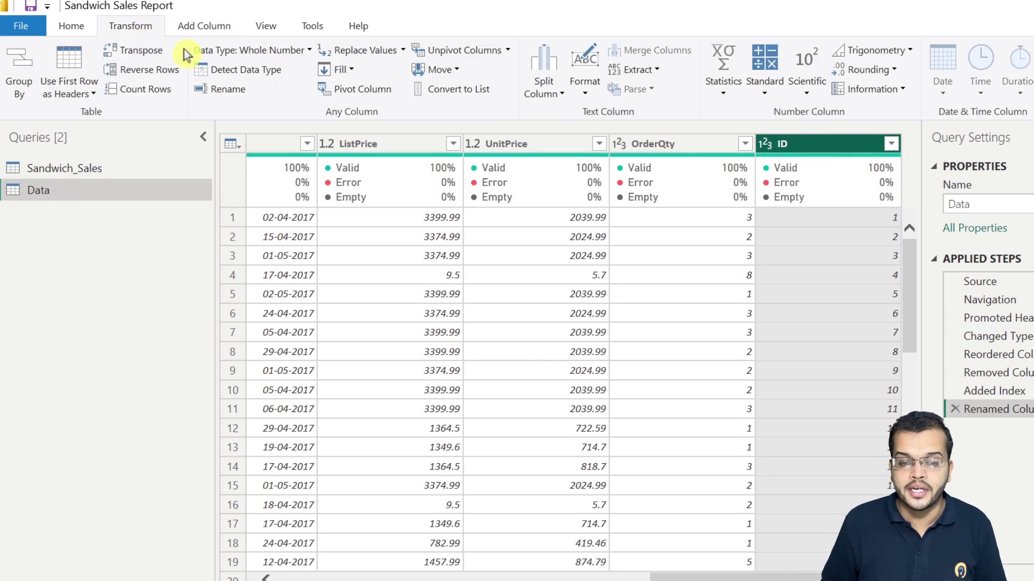
{"action": "left_click", "coordinate": [456, 70]}
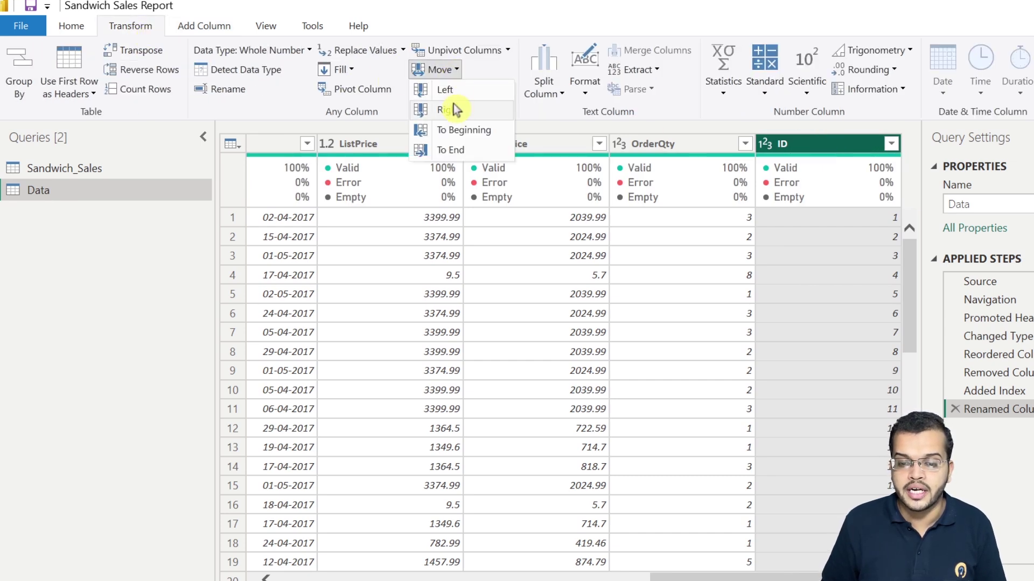
{"action": "left_click", "coordinate": [465, 129]}
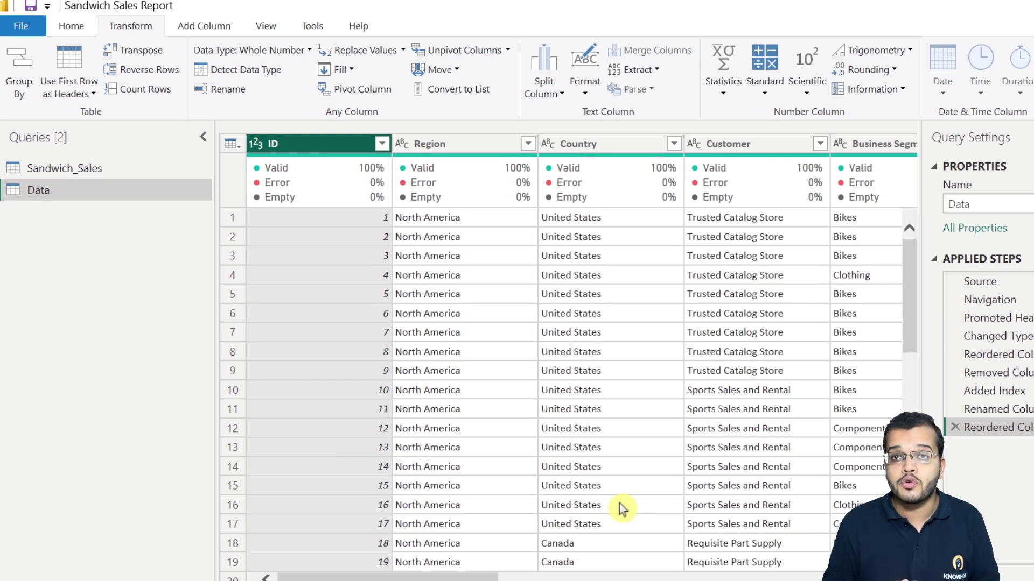
Step: Start Merge Queries as New from the Home tab, with Data as the first table
{"action": "left_click", "coordinate": [83, 30]}
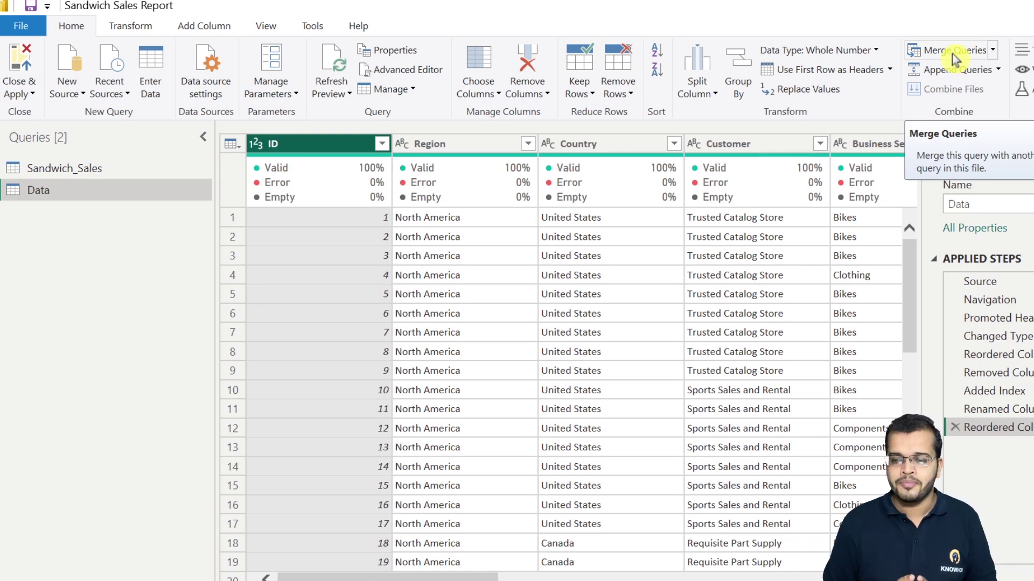
{"action": "left_click", "coordinate": [993, 53]}
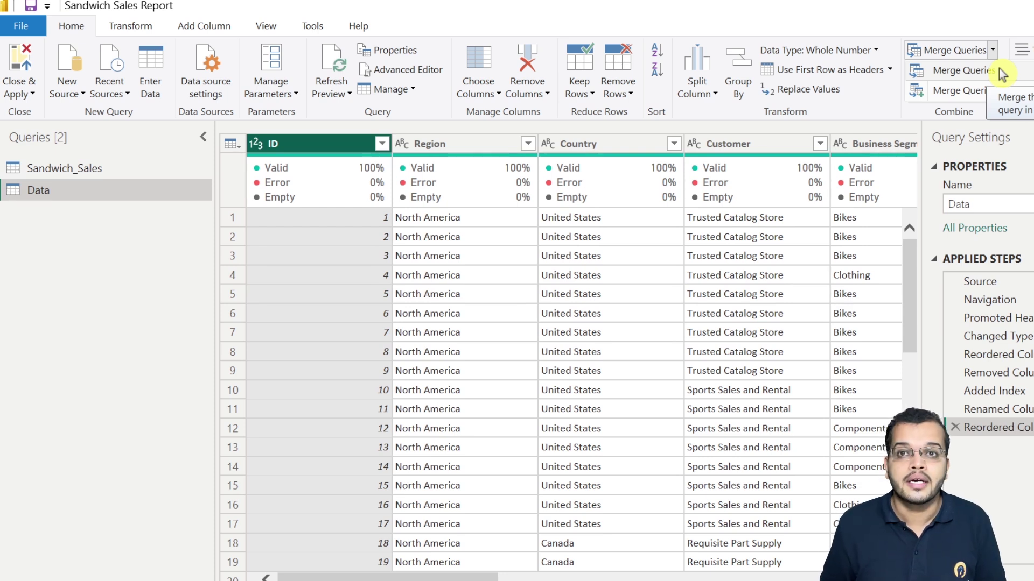
{"action": "left_click", "coordinate": [981, 92]}
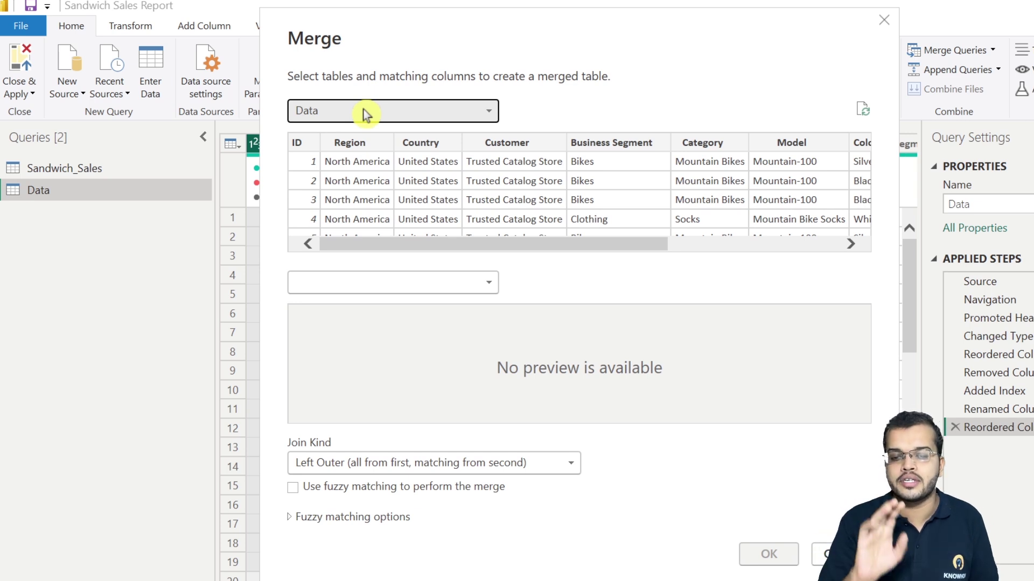
Step: Left-outer-join Data to Sandwich_Sales on their ID columns, creating Merge1
{"action": "left_click", "coordinate": [394, 284]}
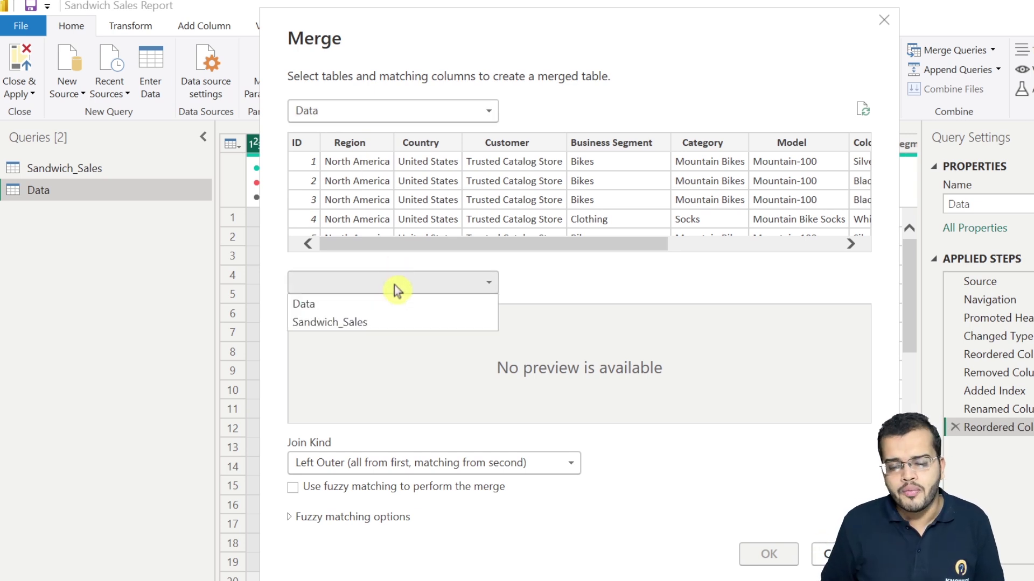
{"action": "left_click", "coordinate": [384, 323]}
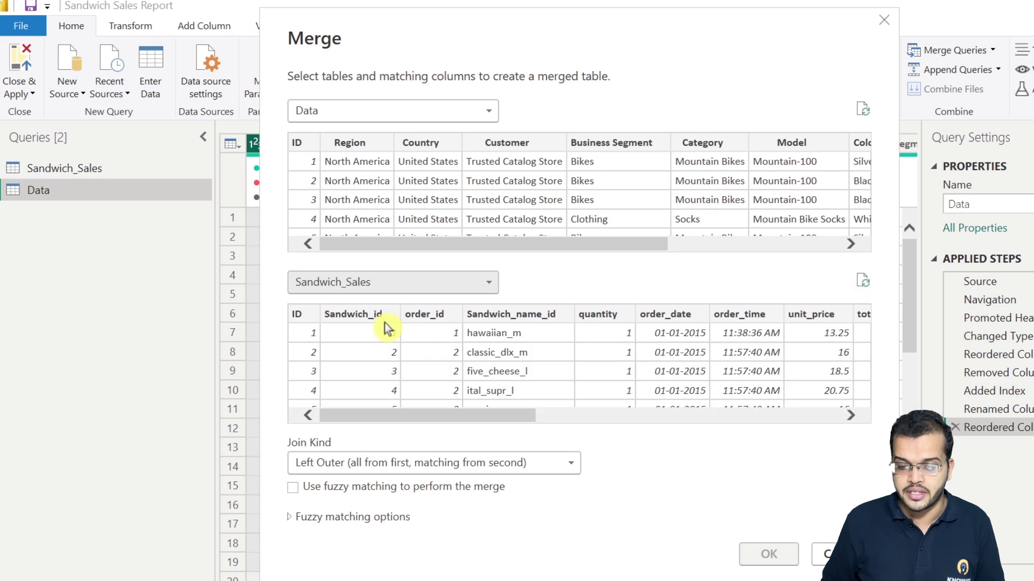
{"action": "left_click", "coordinate": [299, 142]}
{"action": "left_click", "coordinate": [305, 320]}
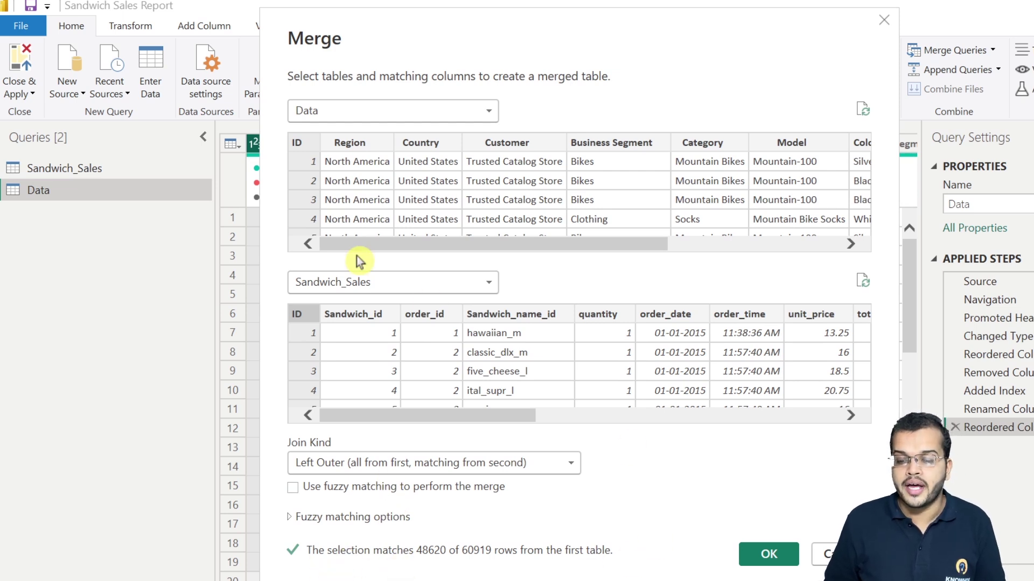
{"action": "left_click", "coordinate": [767, 558]}
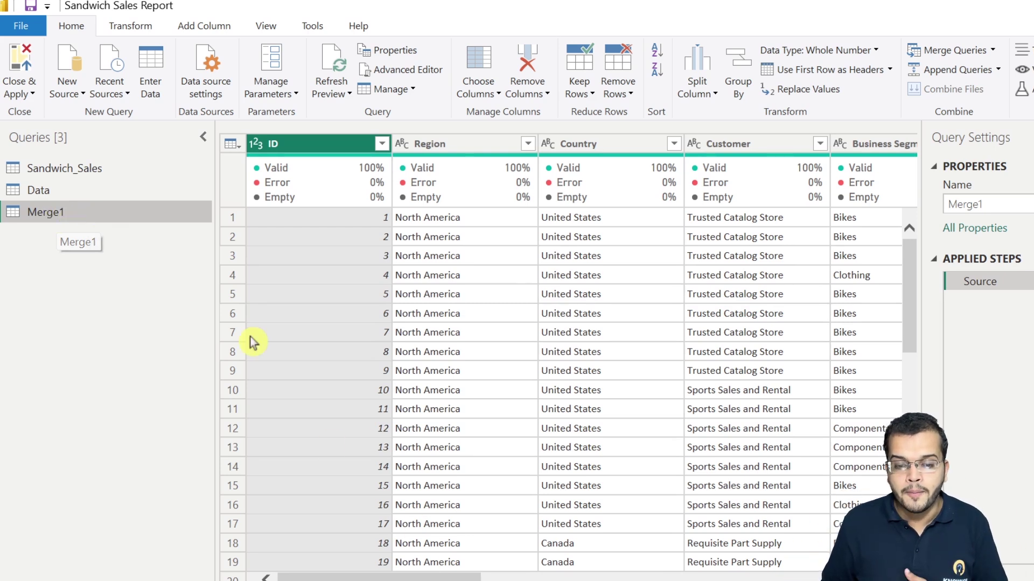
{"action": "left_click", "coordinate": [99, 190]}
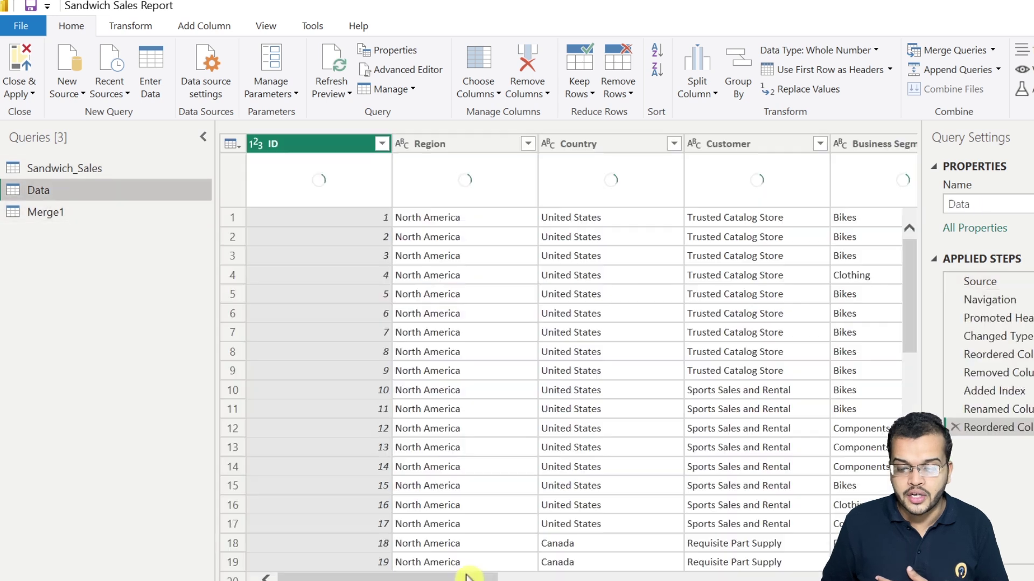
{"action": "left_click_drag", "start_coordinate": [452, 576], "coordinate": [827, 576]}
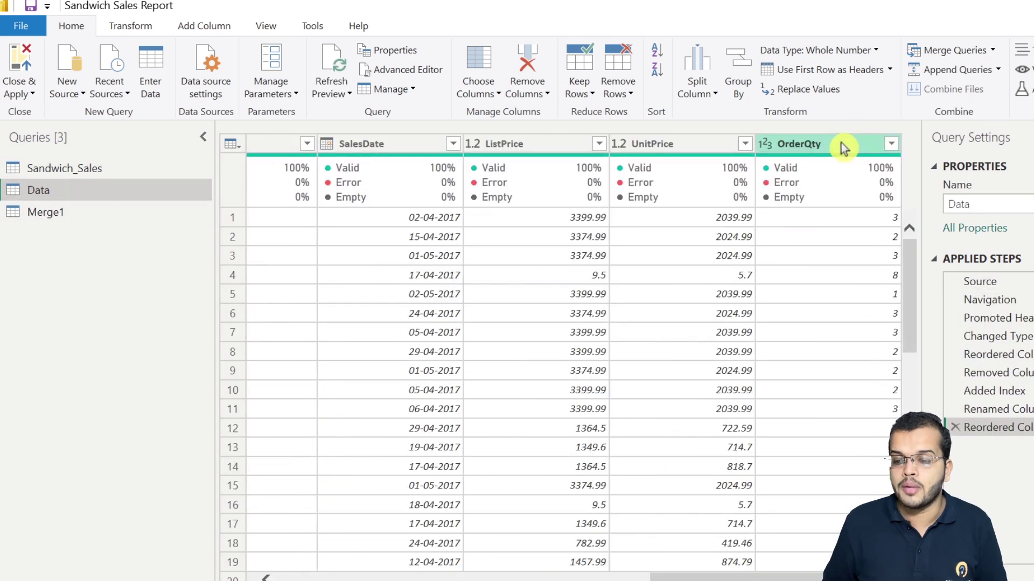
{"action": "mouse_move", "coordinate": [844, 172]}
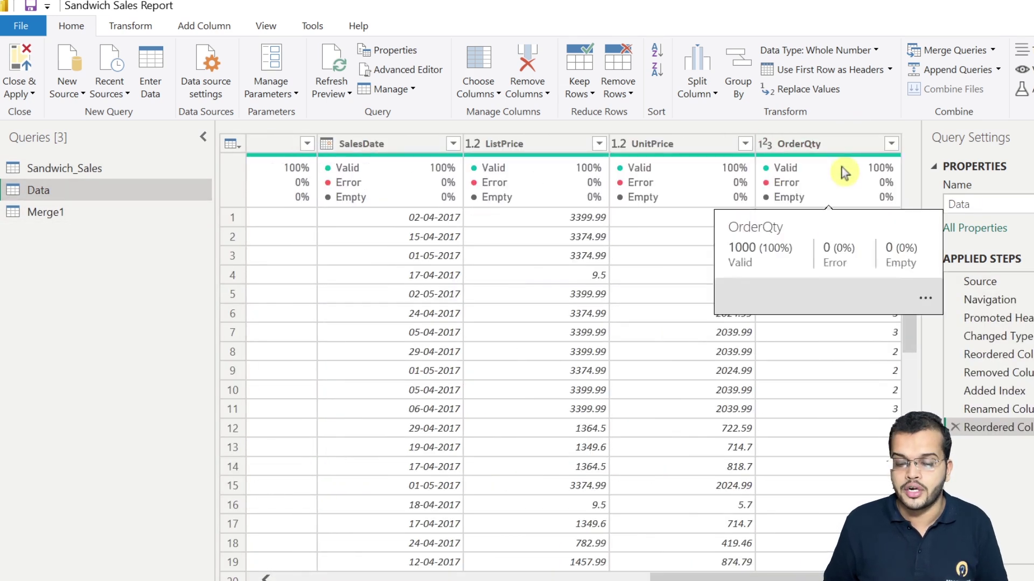
{"action": "left_click", "coordinate": [128, 213]}
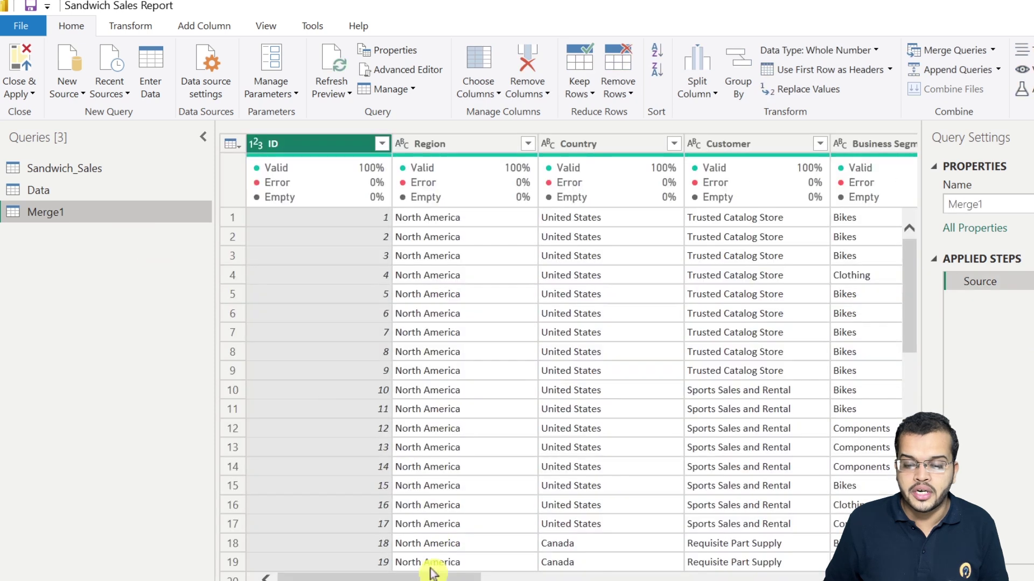
{"action": "left_click_drag", "start_coordinate": [431, 576], "coordinate": [831, 568]}
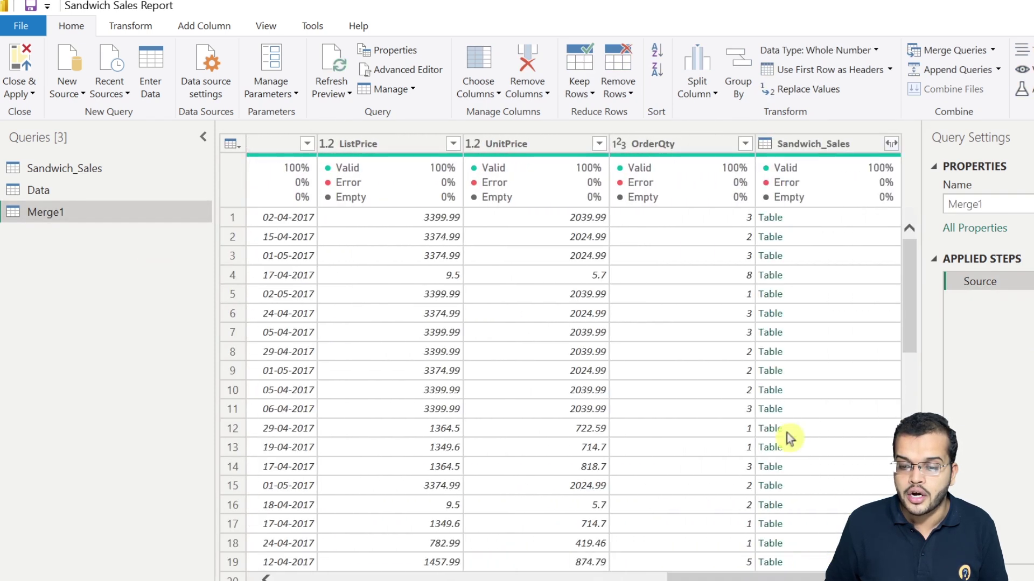
{"action": "left_click", "coordinate": [691, 143]}
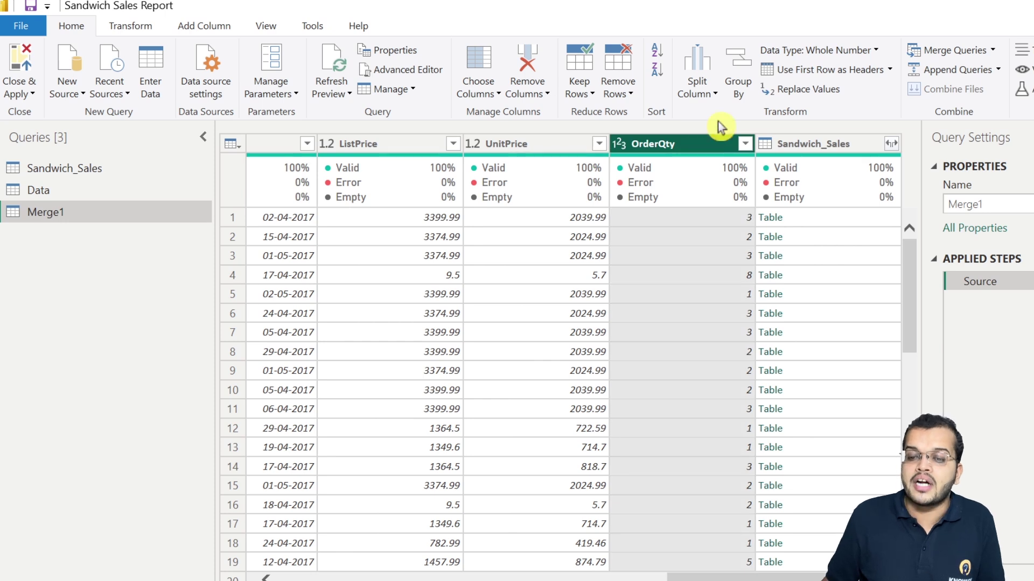
{"action": "left_click", "coordinate": [847, 147]}
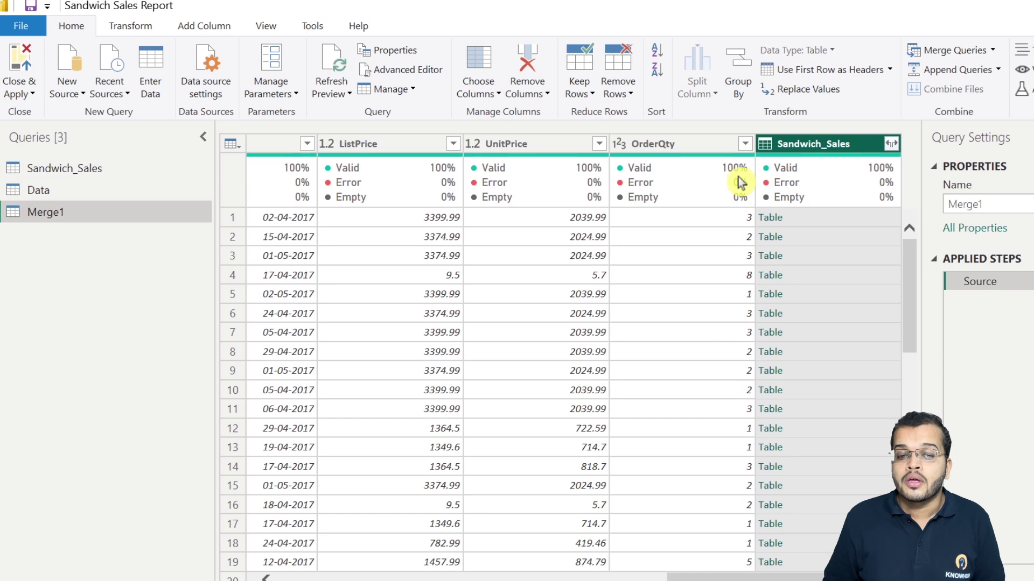
{"action": "mouse_move", "coordinate": [741, 183]}
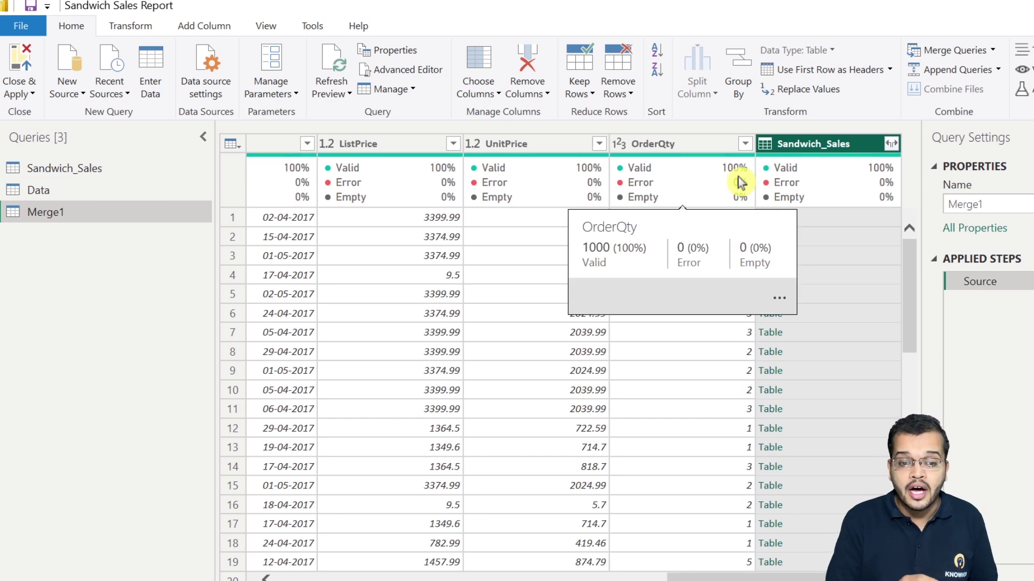
{"action": "left_click", "coordinate": [50, 168]}
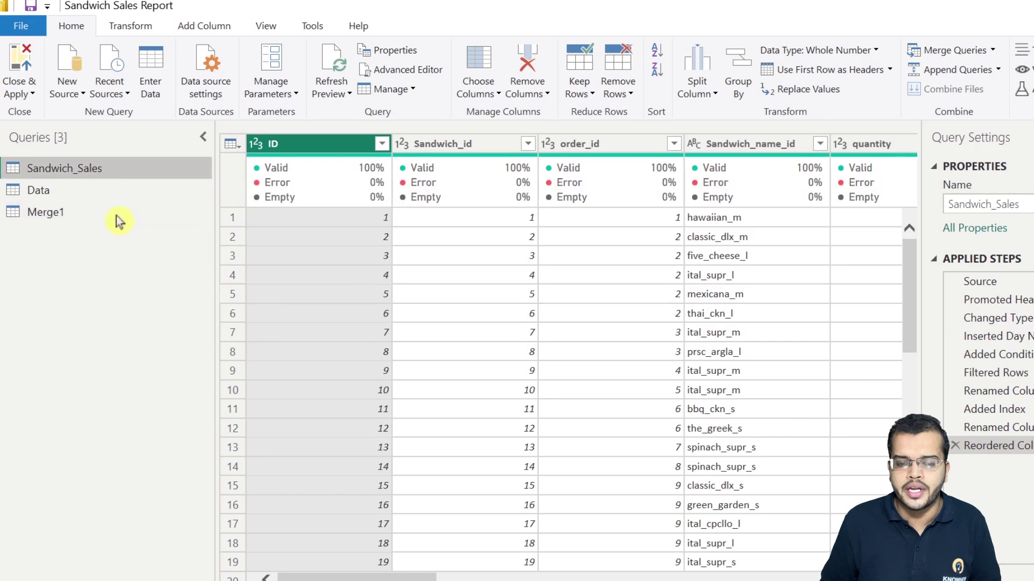
{"action": "left_click", "coordinate": [102, 214]}
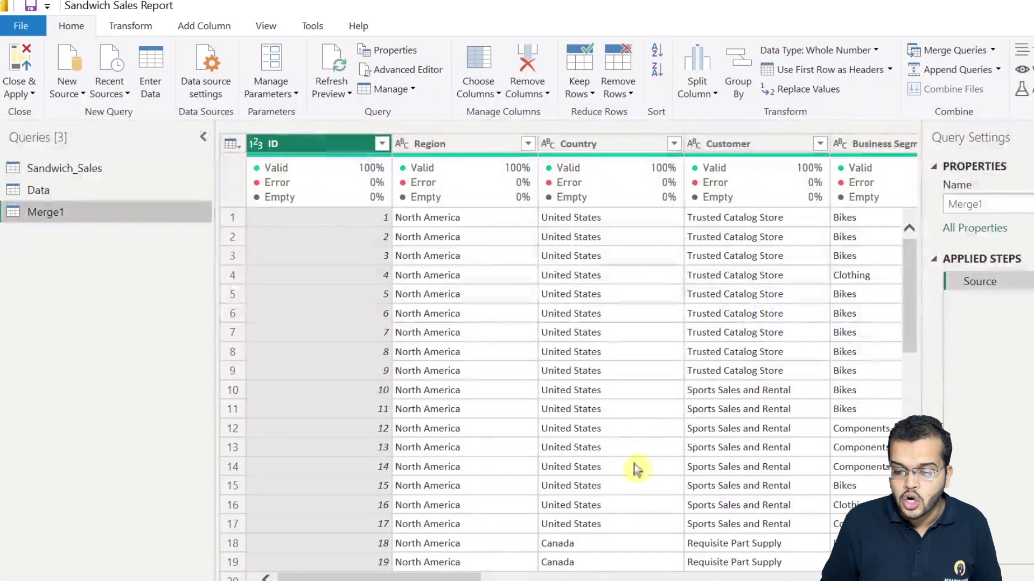
{"action": "left_click_drag", "start_coordinate": [455, 573], "coordinate": [845, 576]}
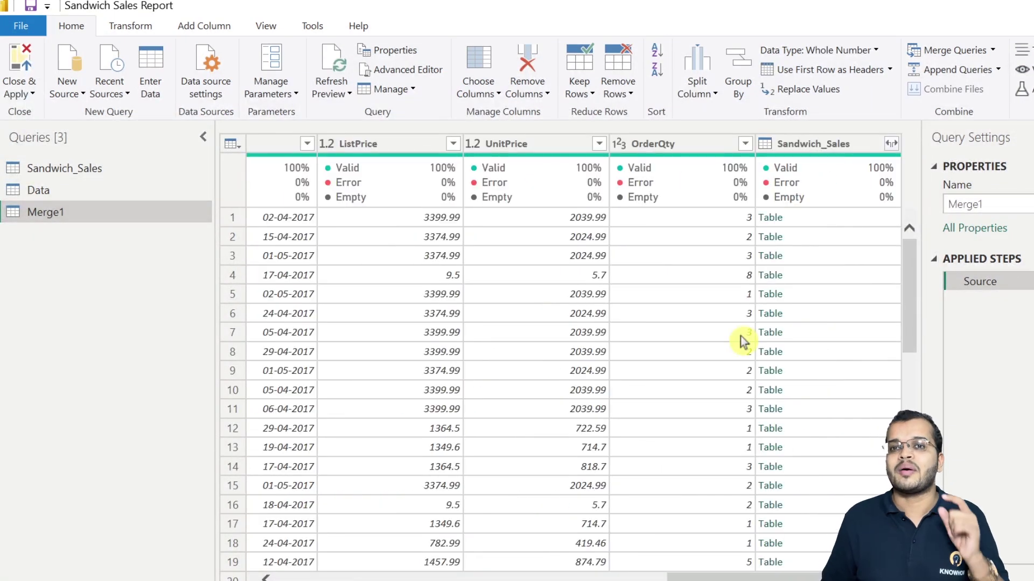
{"action": "left_click", "coordinate": [893, 143]}
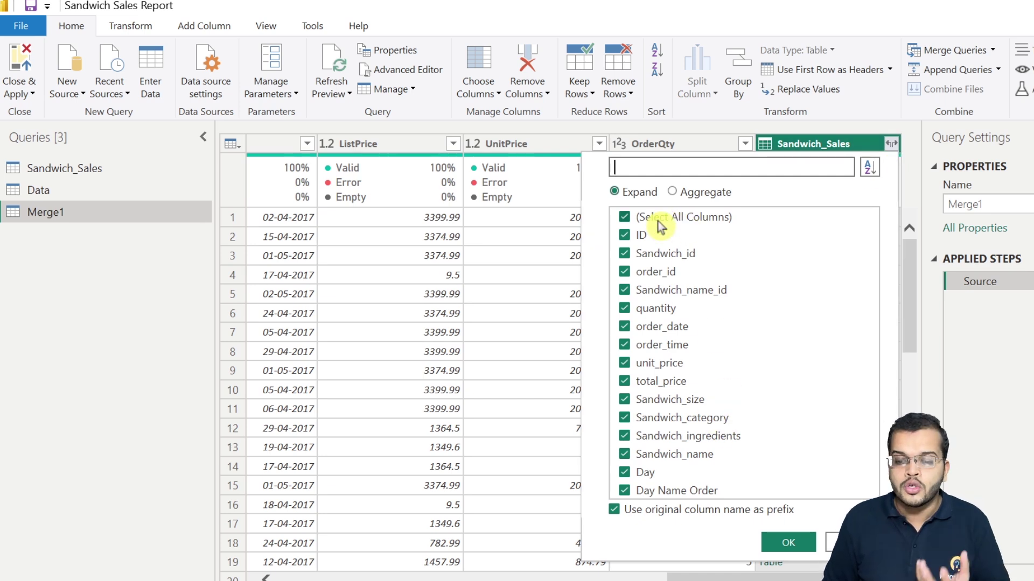
Step: Expand all Sandwich_Sales columns except ID, keeping the column-name prefix
{"action": "left_click", "coordinate": [631, 237]}
{"action": "left_click", "coordinate": [625, 219]}
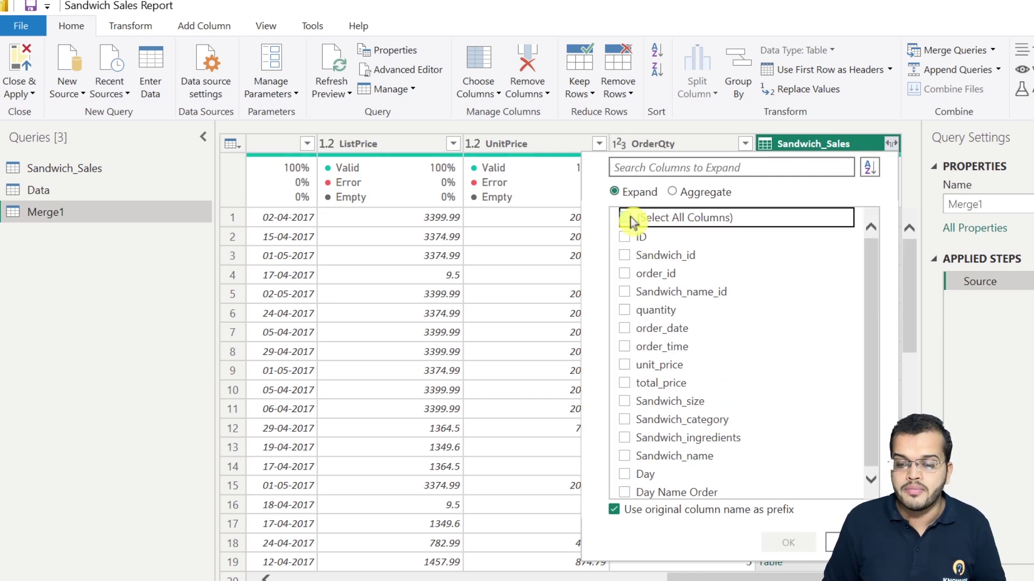
{"action": "left_click", "coordinate": [625, 219]}
{"action": "left_click", "coordinate": [633, 237]}
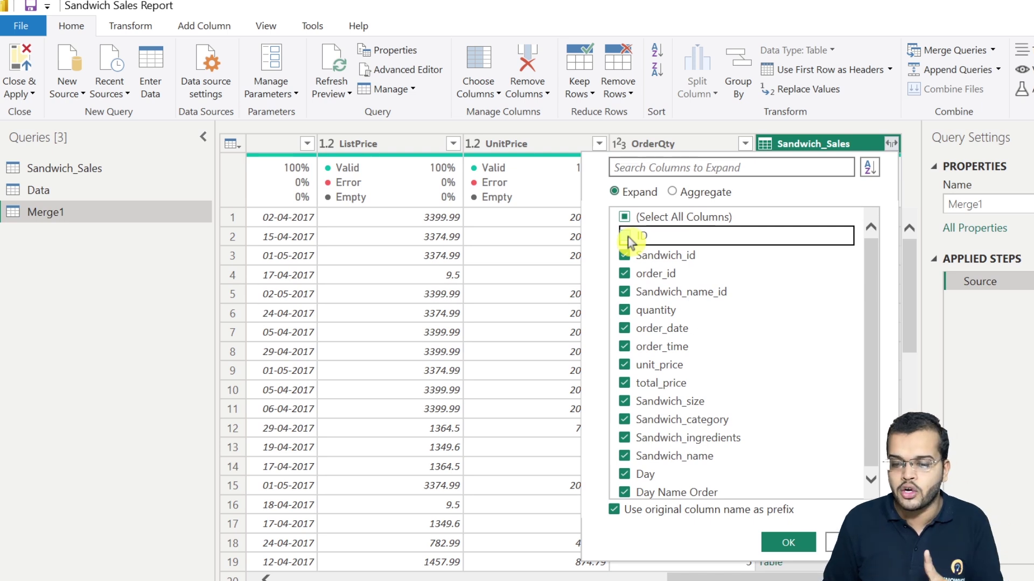
{"action": "left_click", "coordinate": [787, 546]}
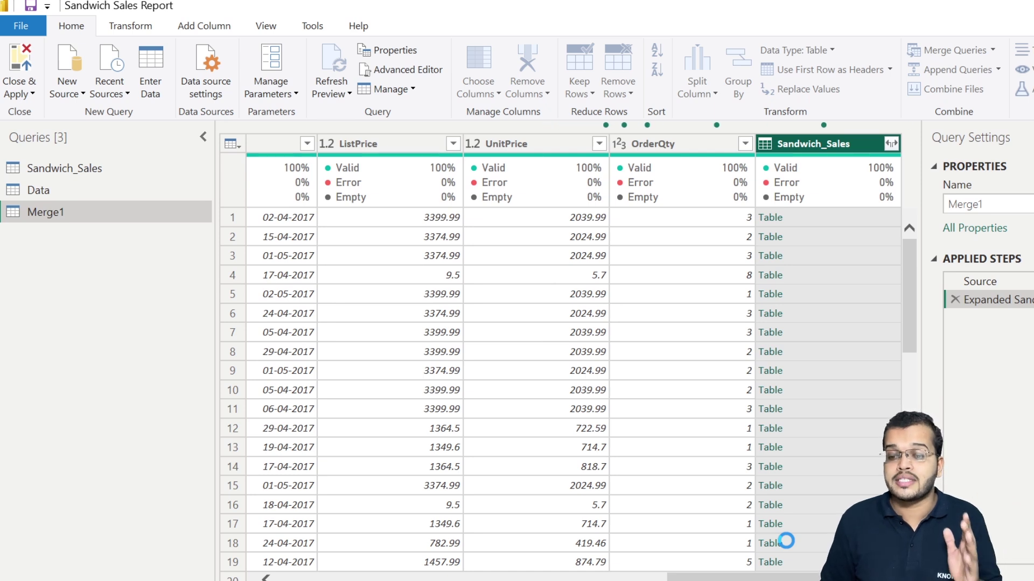
Step: Select the Sandwich_category column in the expanded Merge1 results
{"action": "left_click_drag", "start_coordinate": [517, 576], "coordinate": [745, 558]}
{"action": "left_click", "coordinate": [774, 144]}
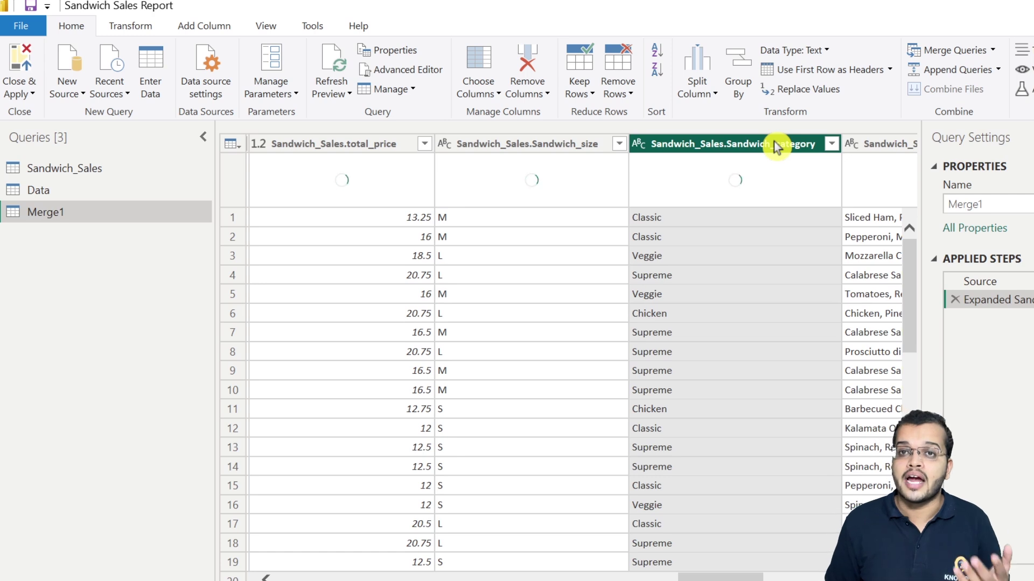
{"action": "left_click_drag", "start_coordinate": [743, 574], "coordinate": [850, 575]}
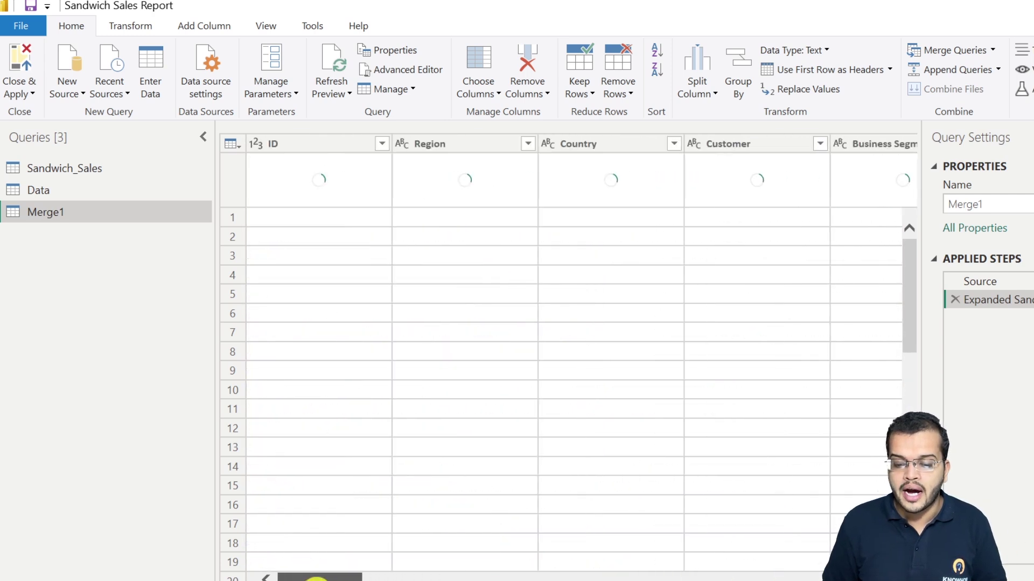